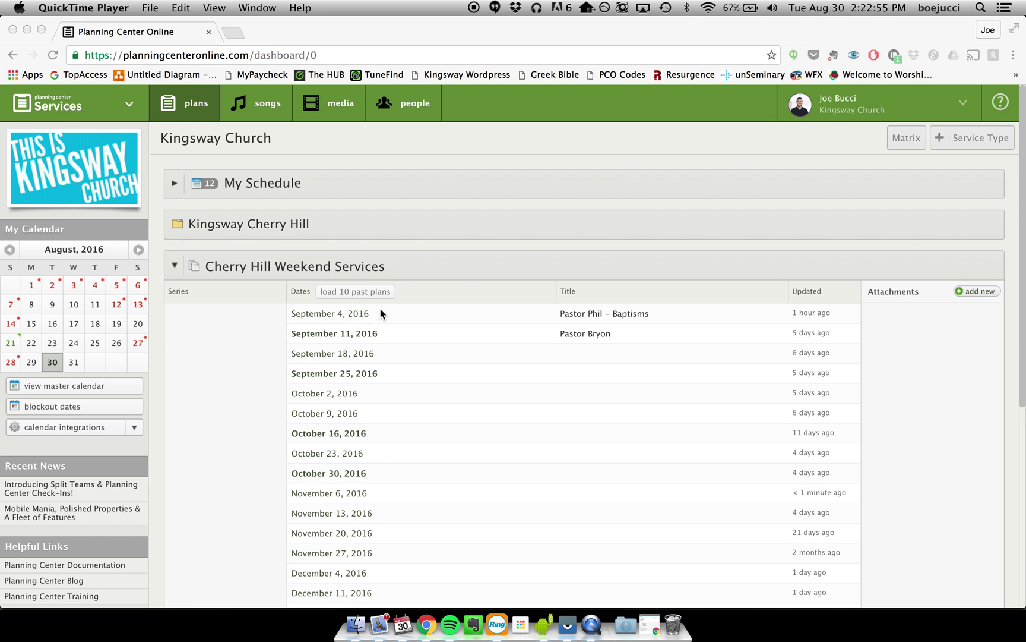
# Step: Bring Chrome forward and open the September 4, 2016 Cherry Hill Weekend Services plan
pyautogui.click(467, 142)
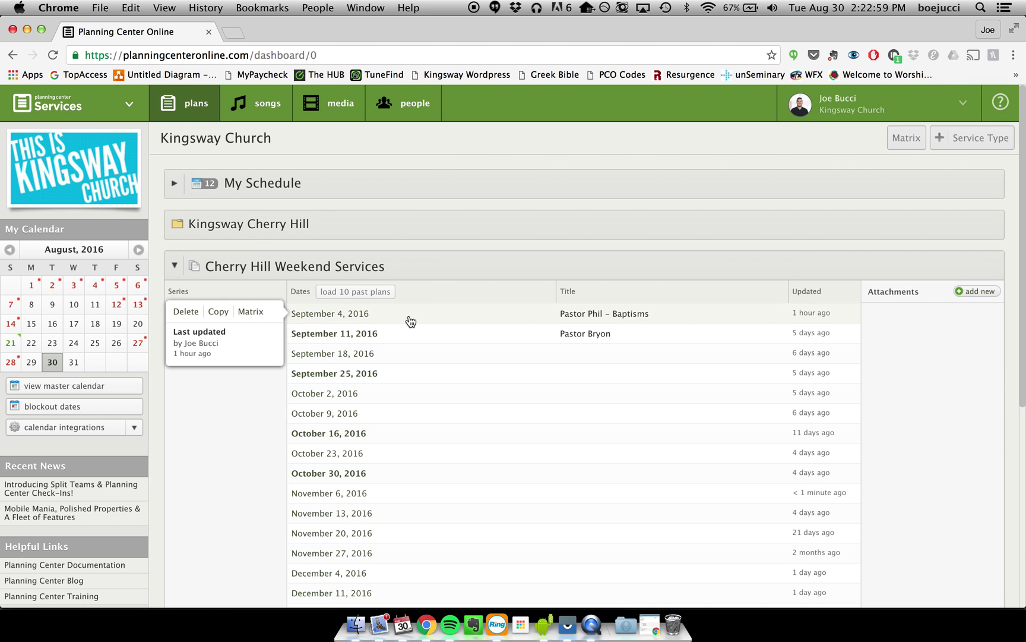
pyautogui.moveTo(313, 315)
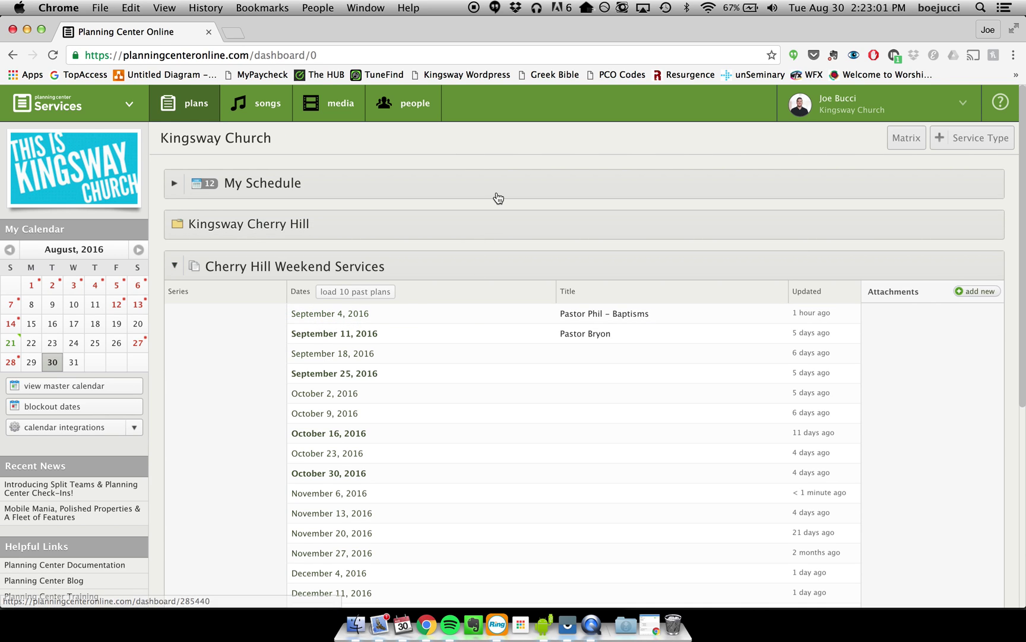
pyautogui.moveTo(486, 347)
pyautogui.scroll(-5, 487, 347)
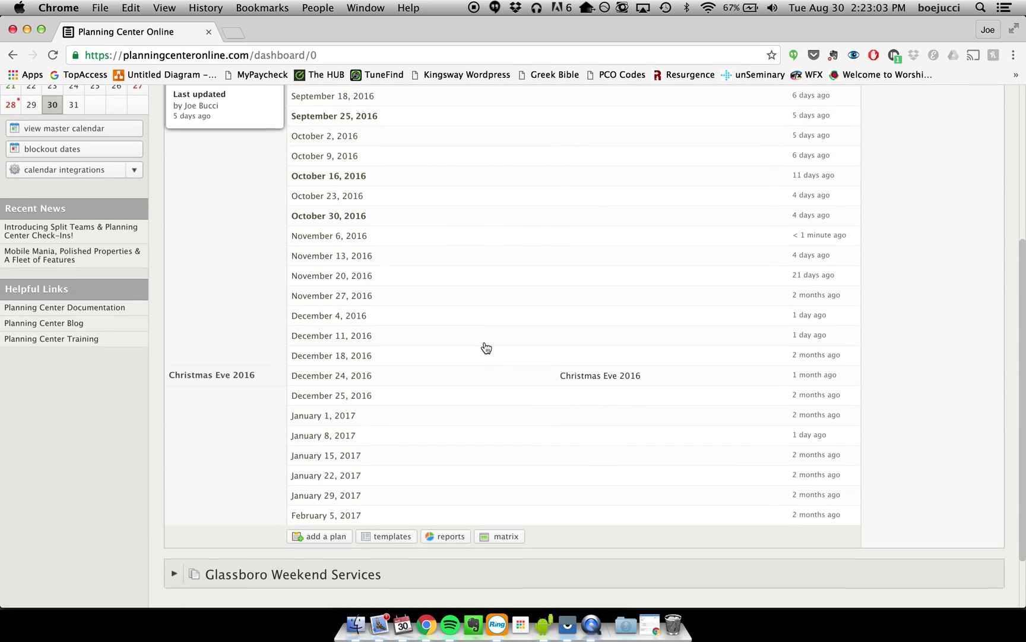
pyautogui.scroll(4, 487, 348)
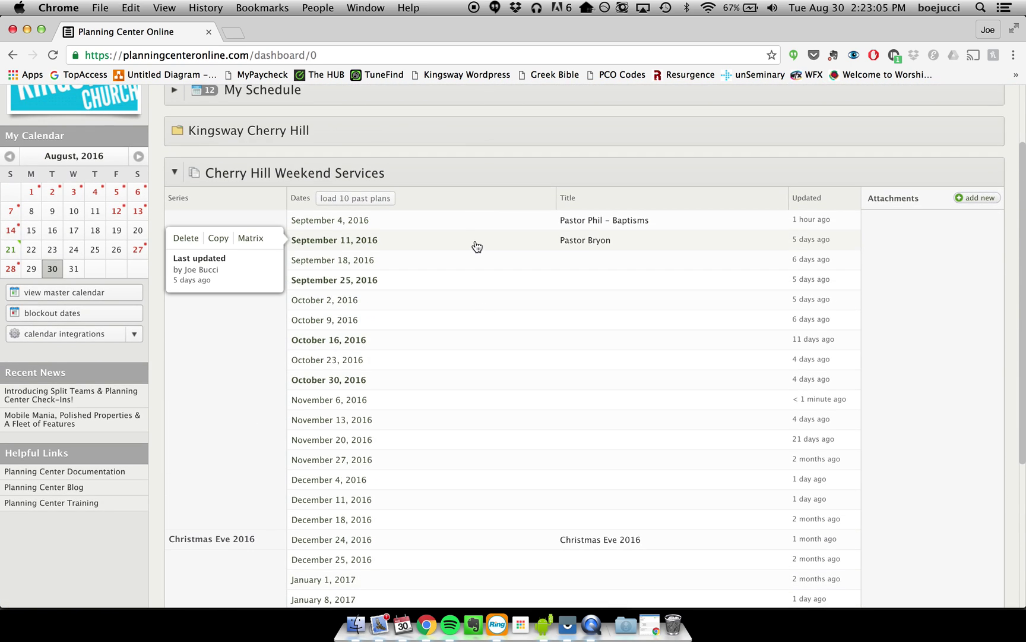
pyautogui.click(327, 221)
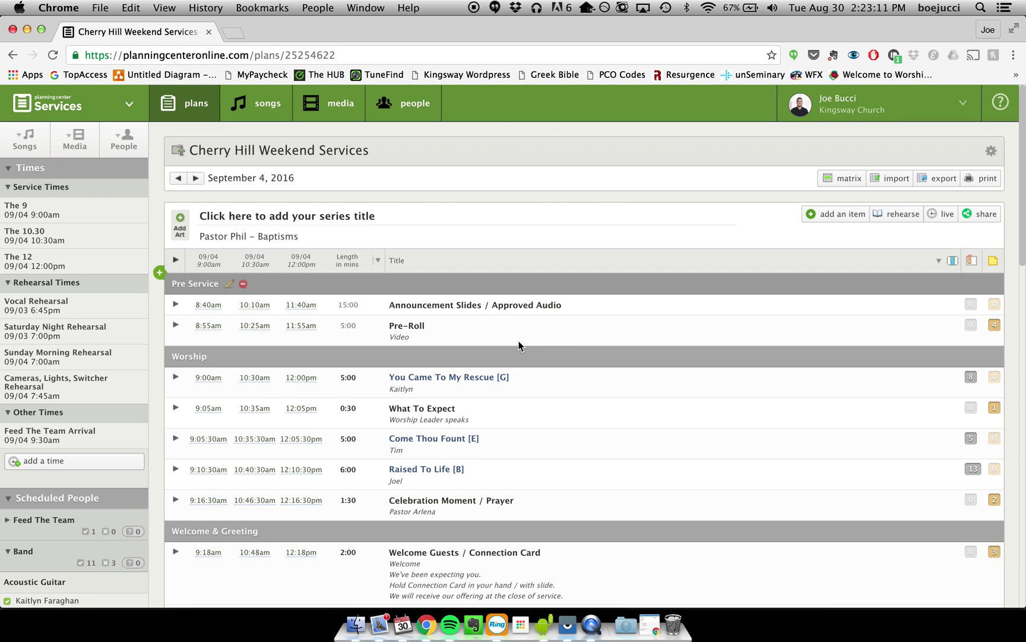
# Step: Show the attachments popover for Raised To Life, then the 8 attachments of You Came To My Rescue
pyautogui.scroll(-3, 561, 364)
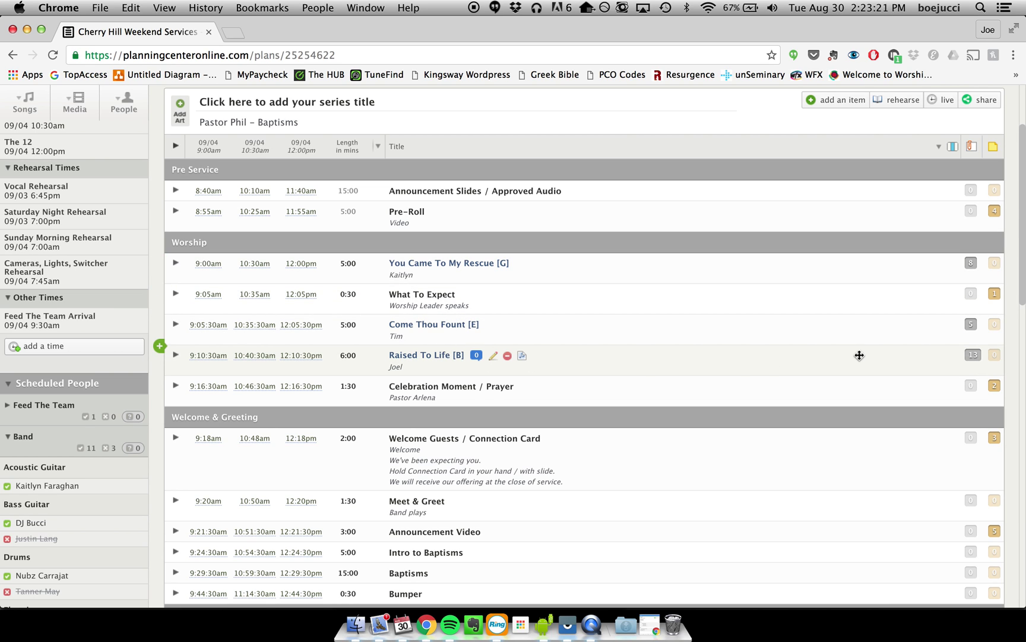
pyautogui.click(977, 353)
pyautogui.click(973, 260)
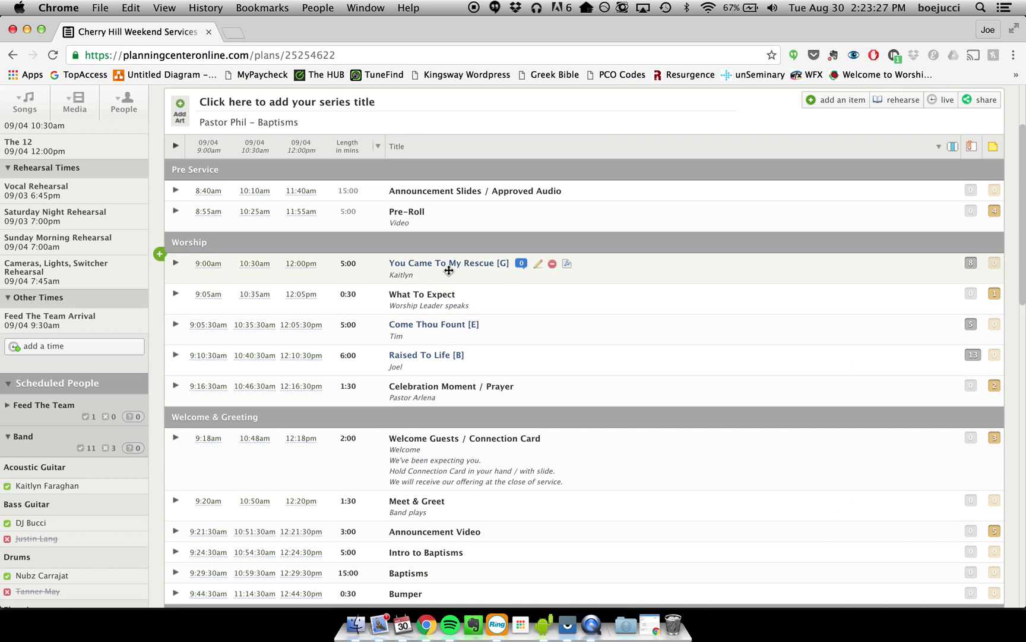
pyautogui.moveTo(975, 262)
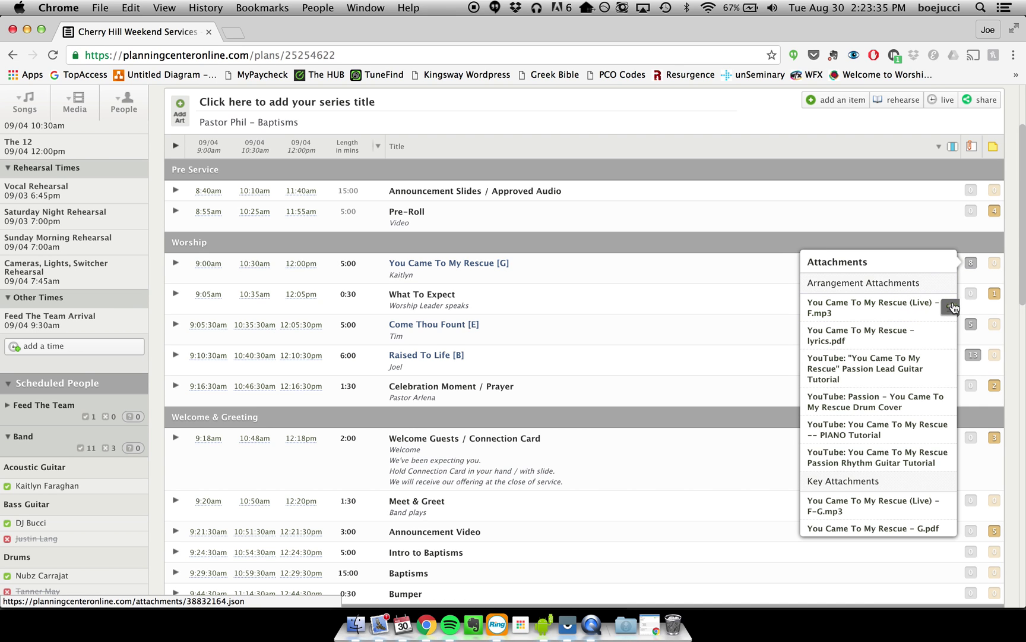
# Step: Play and pause the You Came To My Rescue (Live) F.mp3 preview
pyautogui.click(951, 307)
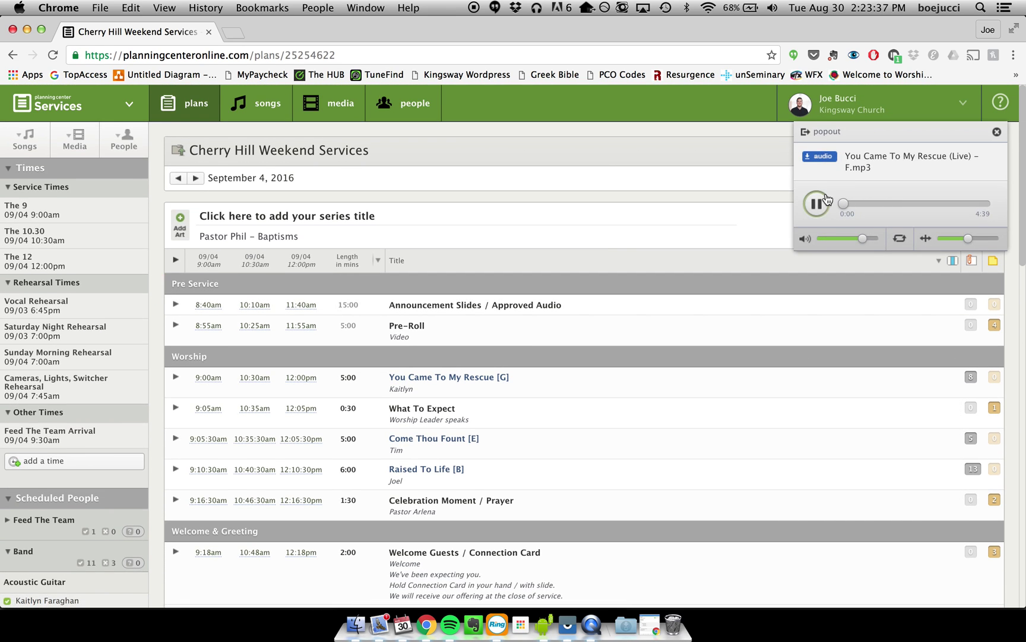
pyautogui.click(817, 204)
pyautogui.scroll(-2, 920, 373)
# Step: Open the You Came To My Rescue lyrics PDF, then return to the plan
pyautogui.click(970, 334)
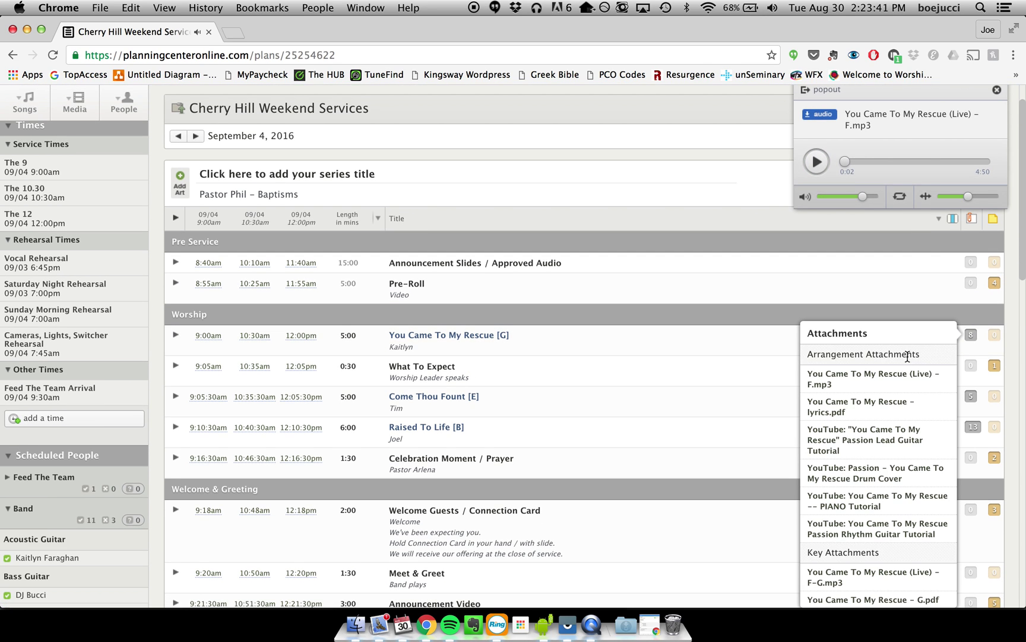
pyautogui.click(900, 404)
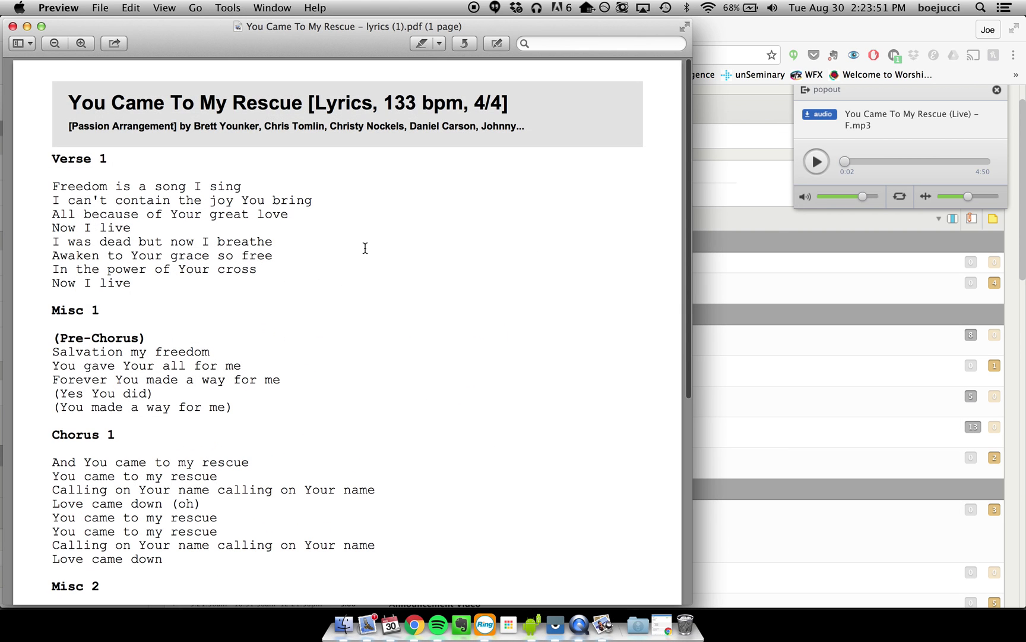
pyautogui.click(740, 166)
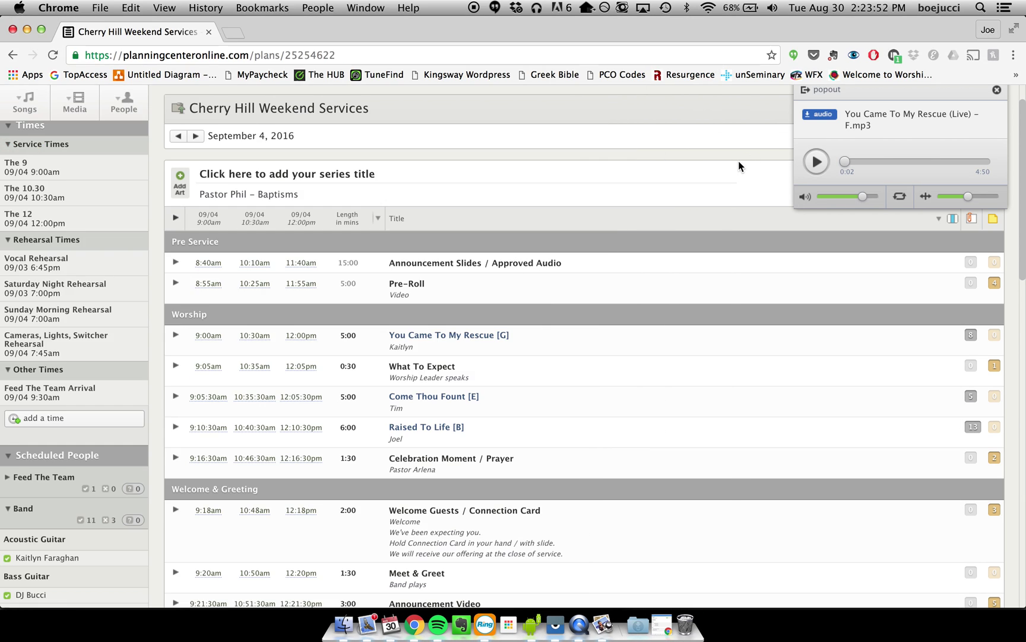
# Step: Close the audio player and open Raised To Life's YouTube Official Drums Tutorial attachment
pyautogui.click(996, 90)
pyautogui.scroll(-3, 995, 316)
pyautogui.click(972, 335)
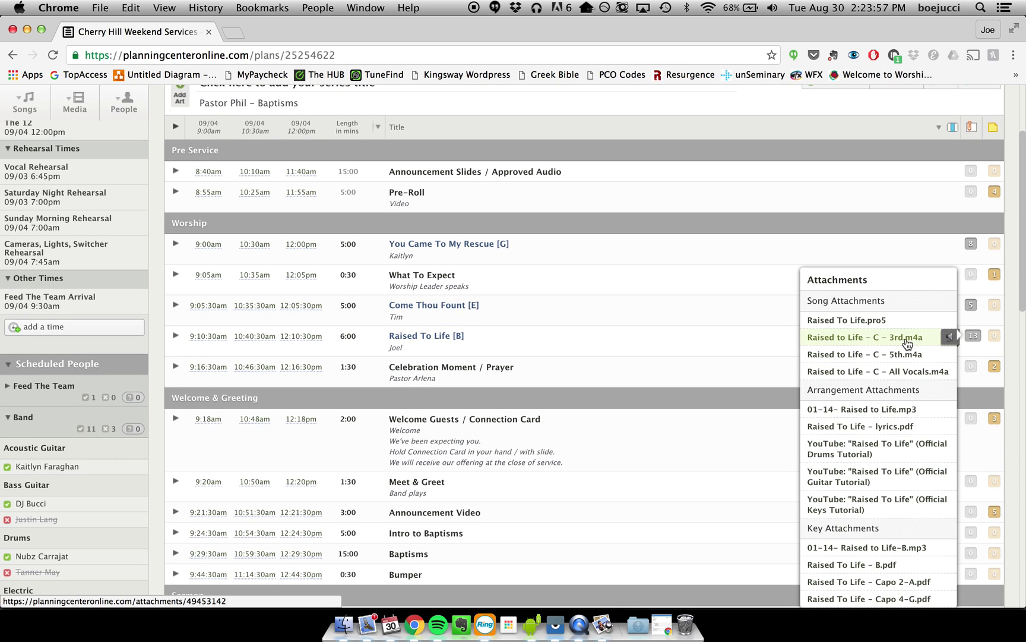
pyautogui.scroll(-1, 948, 442)
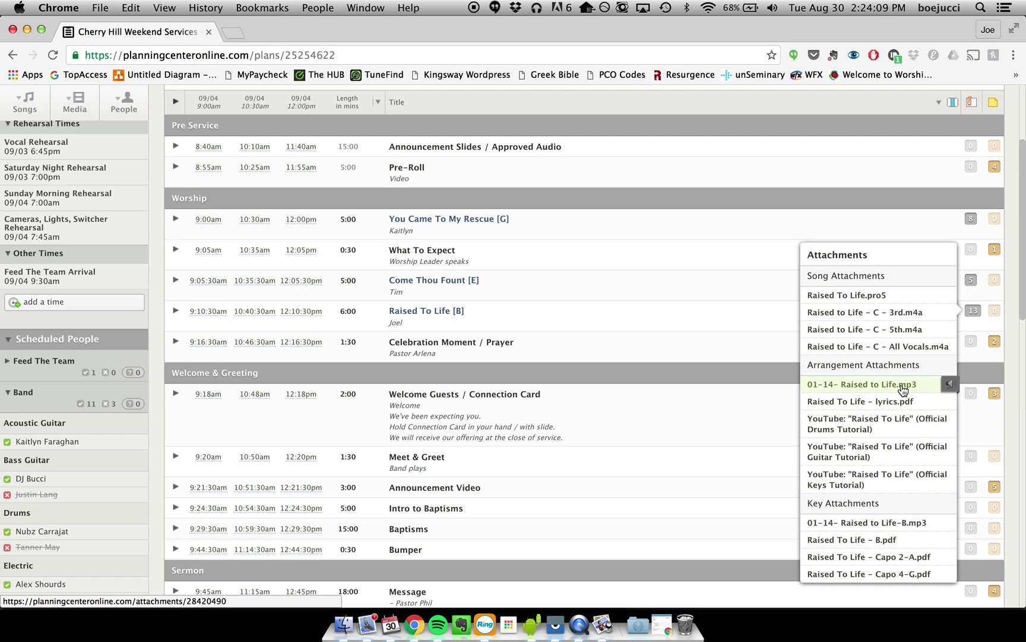
pyautogui.click(845, 423)
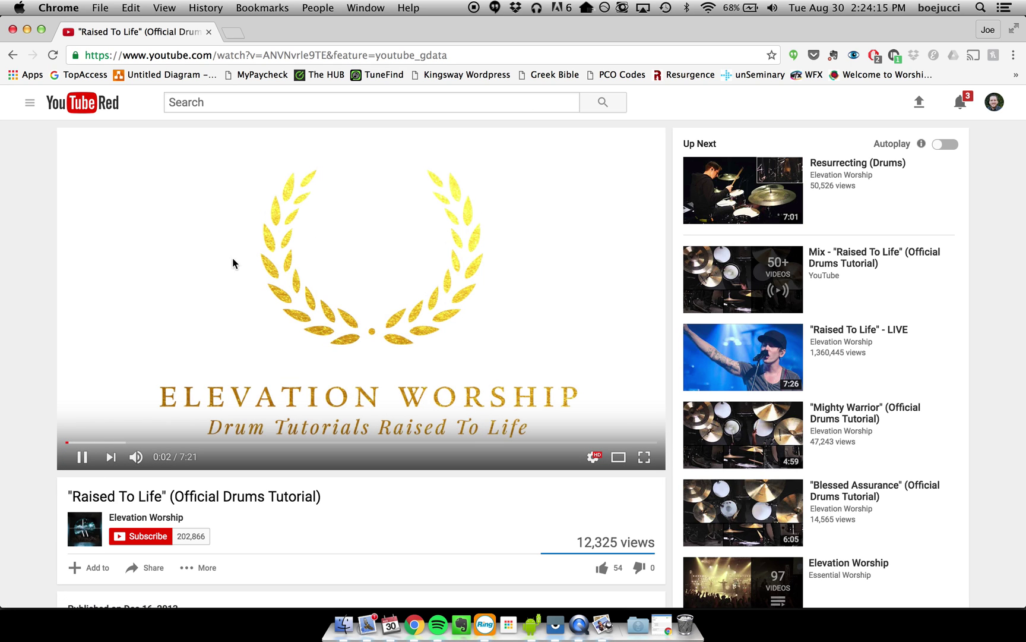
# Step: Pause the drums tutorial video and go back to the September 4 plan
pyautogui.click(248, 289)
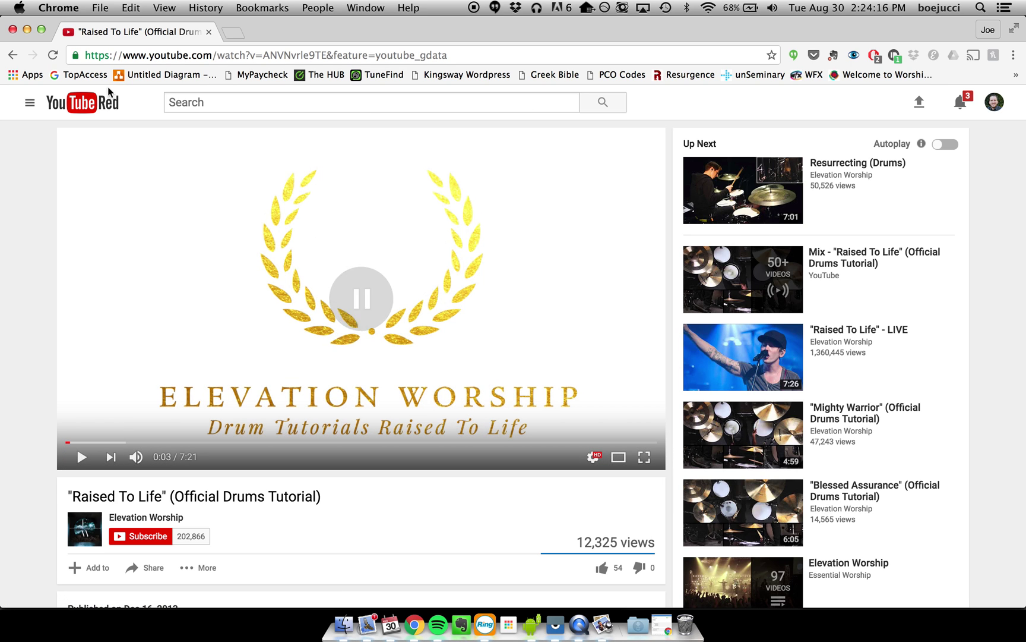
pyautogui.click(13, 55)
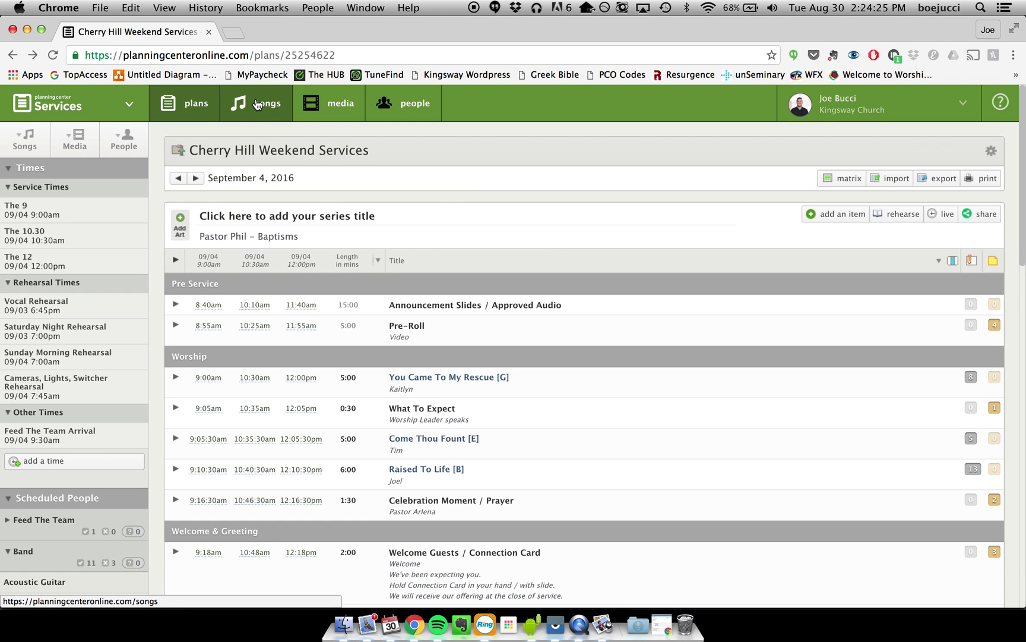
# Step: Open the Lion And The Lamb song from the Songs library list
pyautogui.moveTo(198, 115)
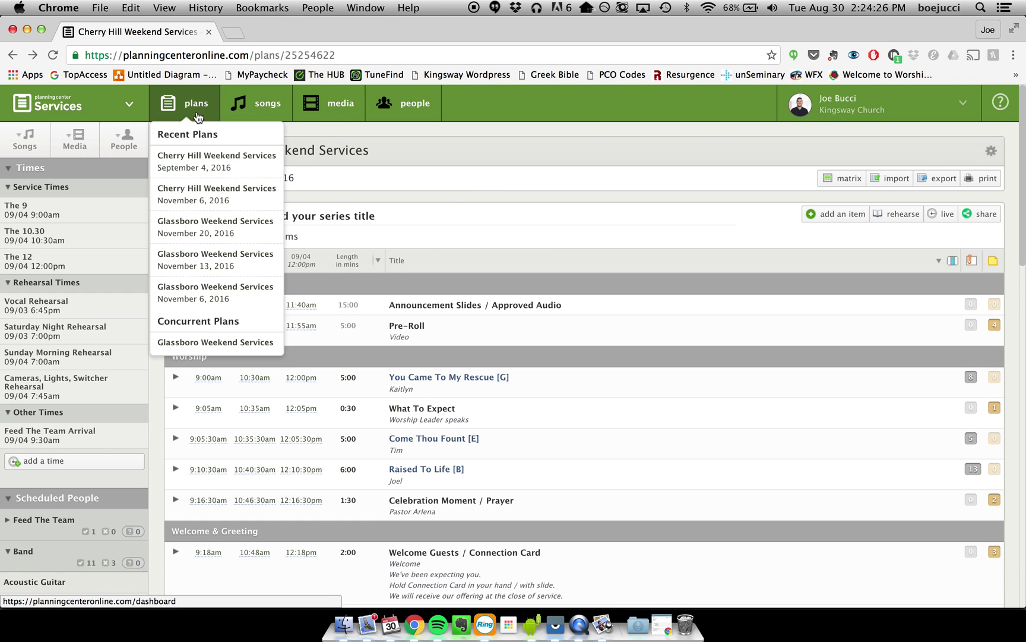
pyautogui.click(272, 110)
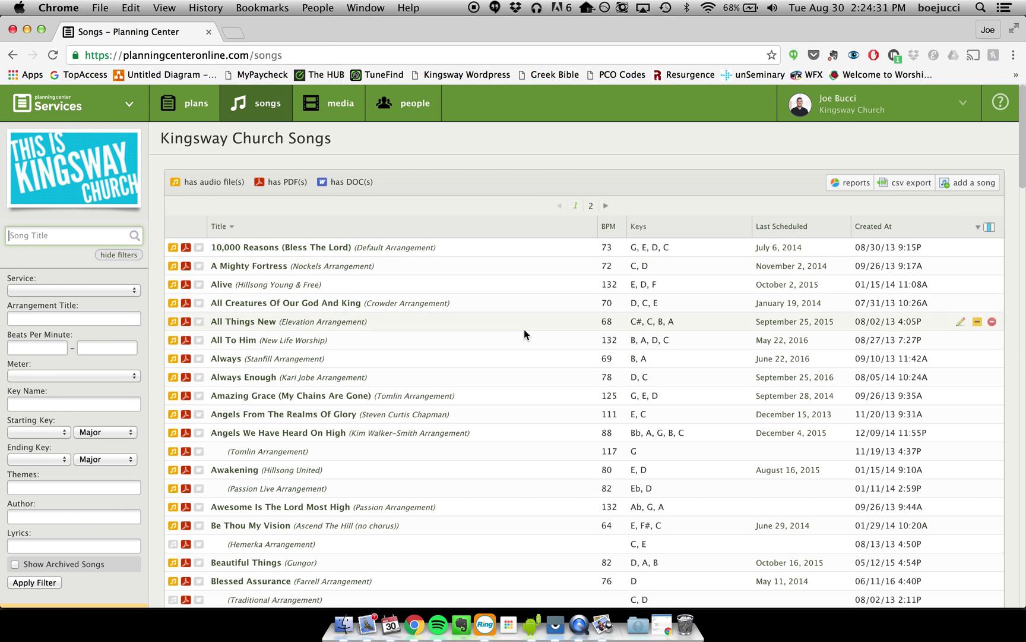
pyautogui.scroll(-5, 524, 333)
pyautogui.scroll(-15, 524, 334)
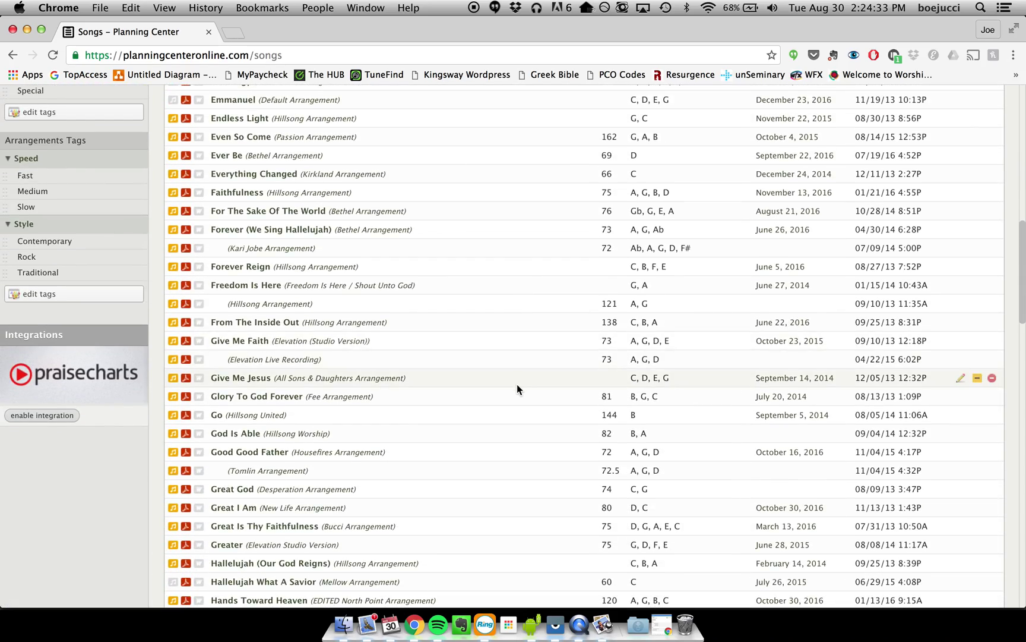
pyautogui.scroll(-7, 506, 428)
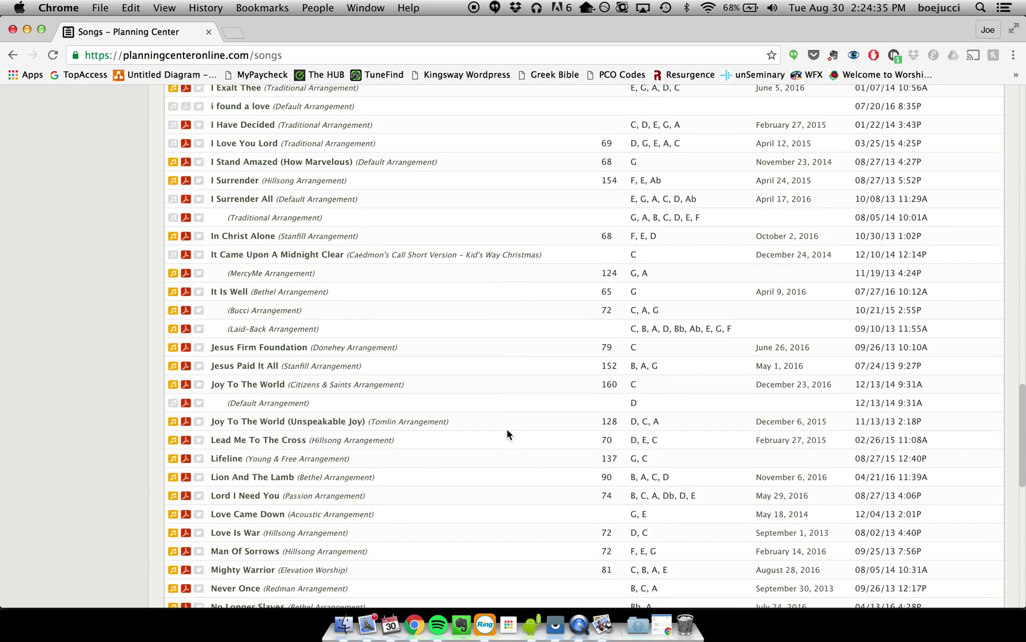
pyautogui.scroll(-4, 492, 432)
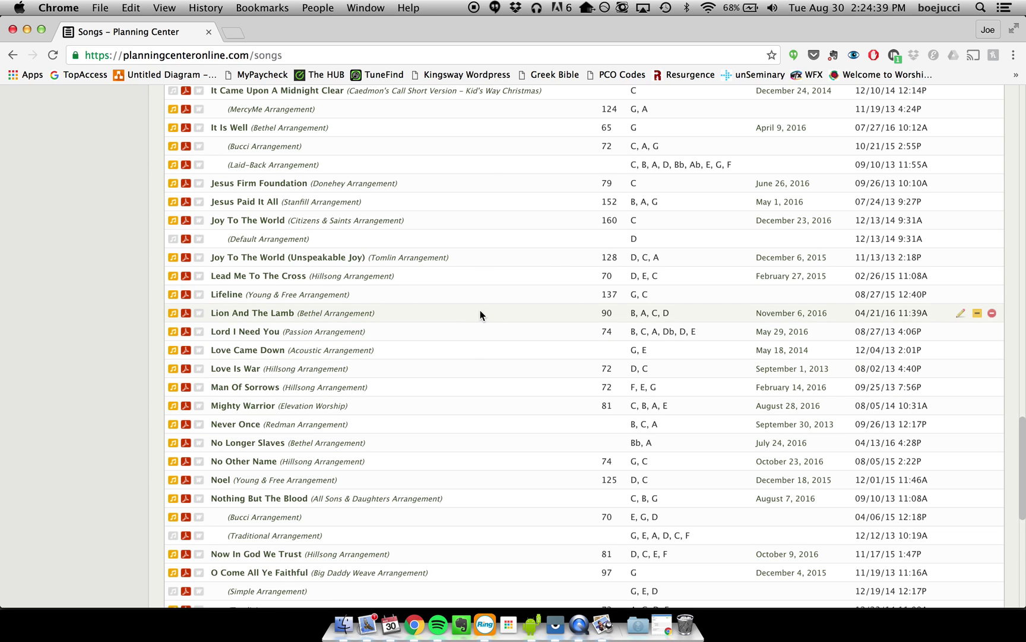
pyautogui.scroll(-1, 474, 331)
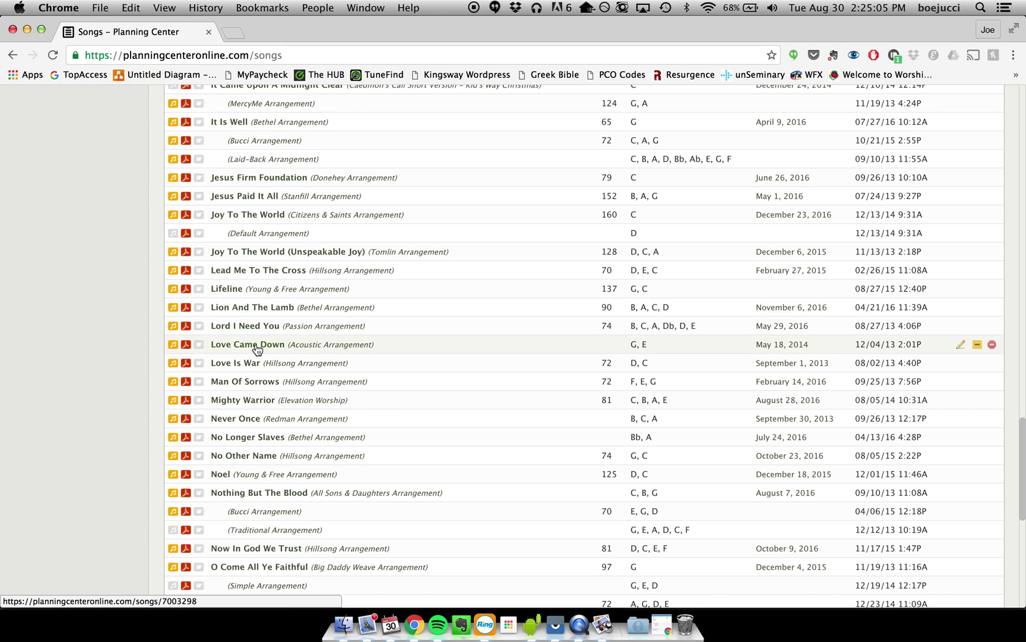
pyautogui.click(256, 308)
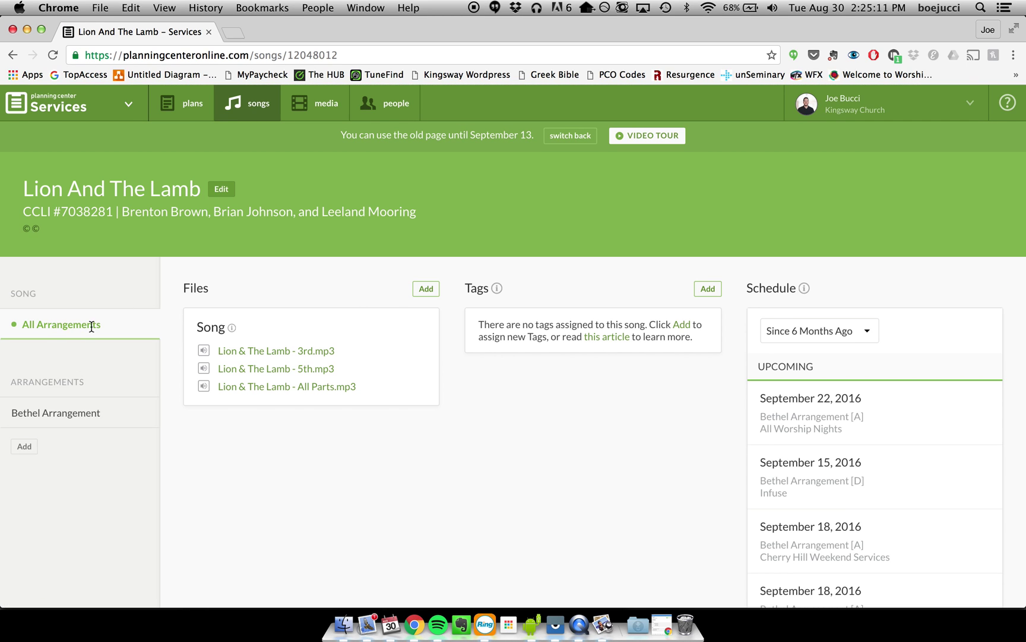
# Step: Briefly play 07 Lion and the Lamb (Live).mp3 from the Bethel Arrangement, then bring up Vysor
pyautogui.click(71, 421)
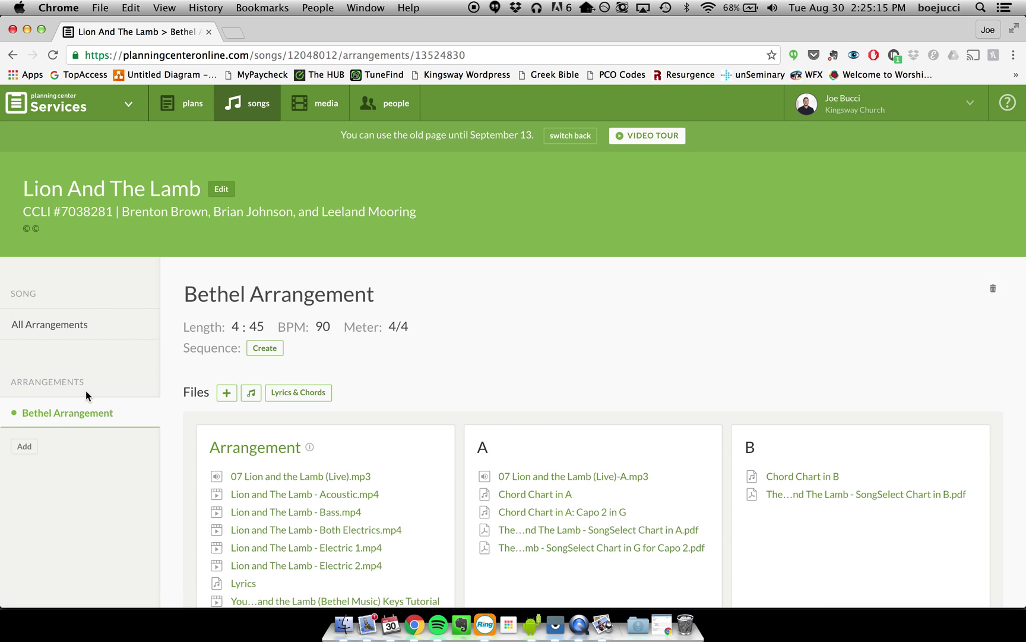
pyautogui.scroll(-3, 394, 522)
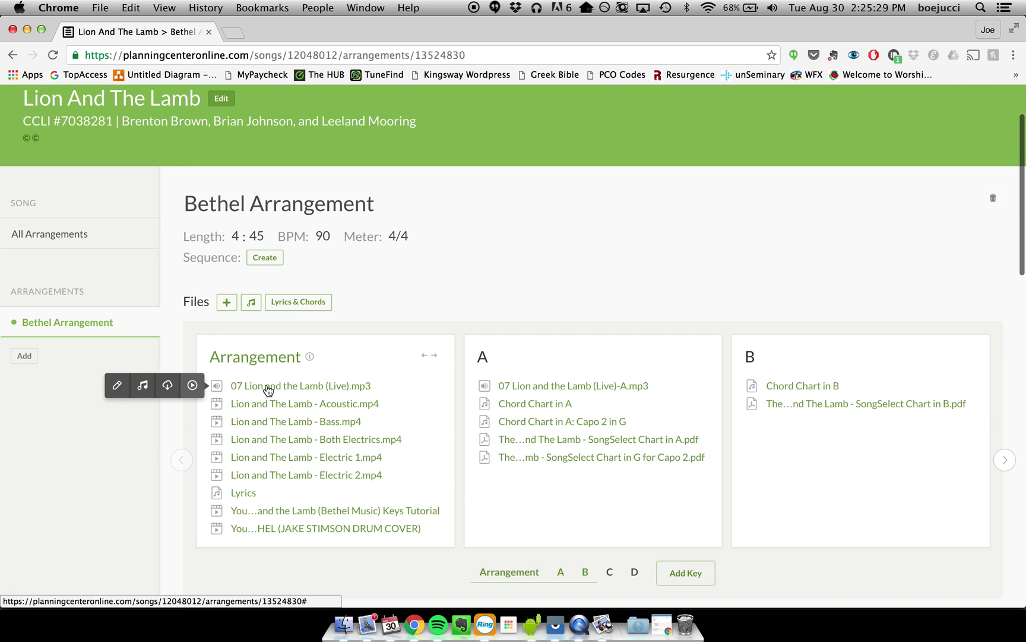
pyautogui.click(192, 386)
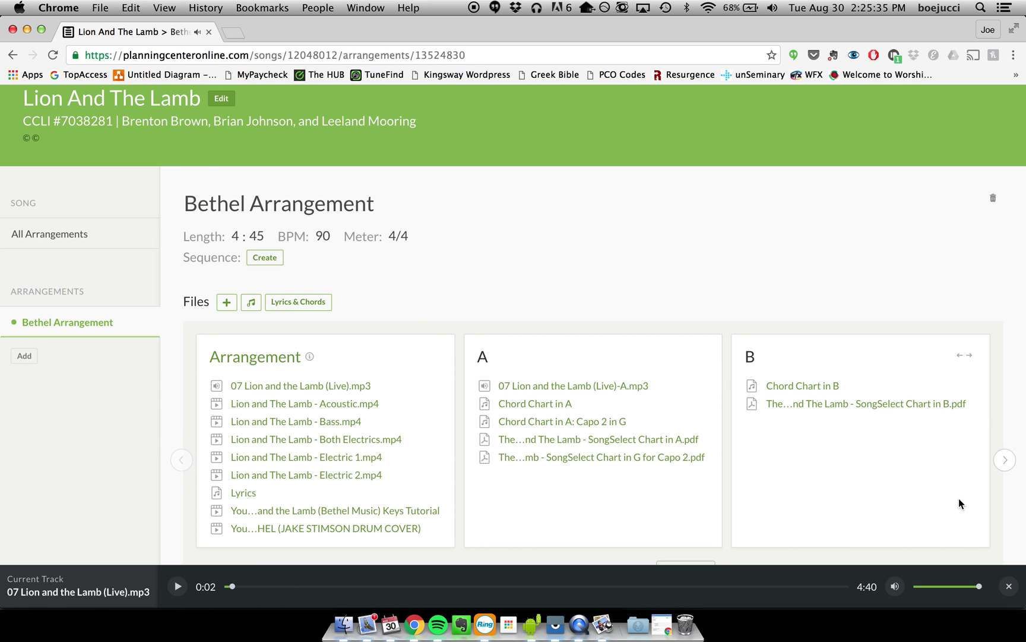
pyautogui.click(1009, 586)
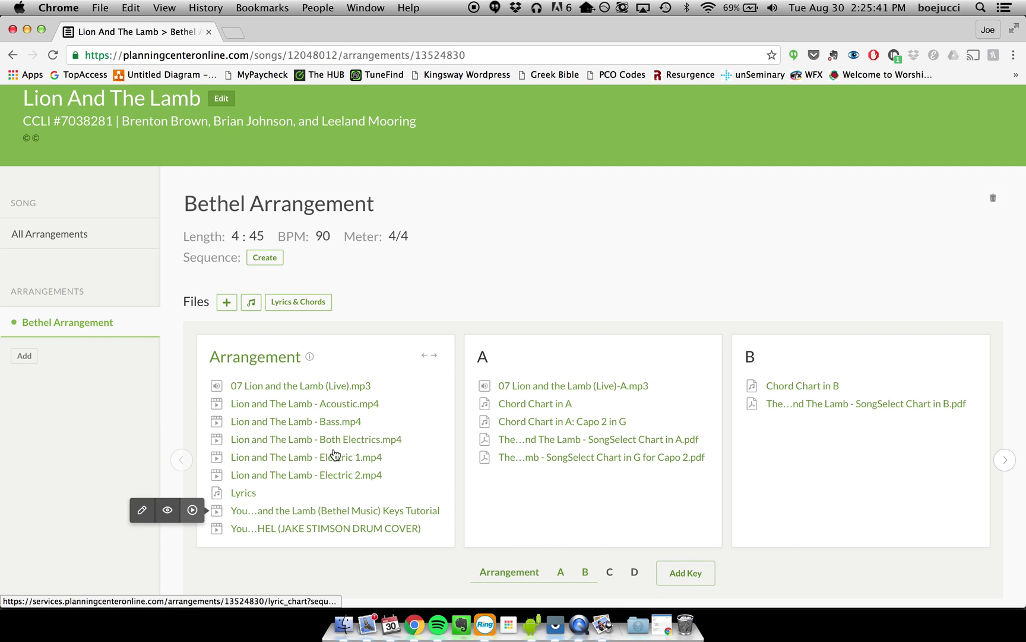
pyautogui.scroll(3, 325, 423)
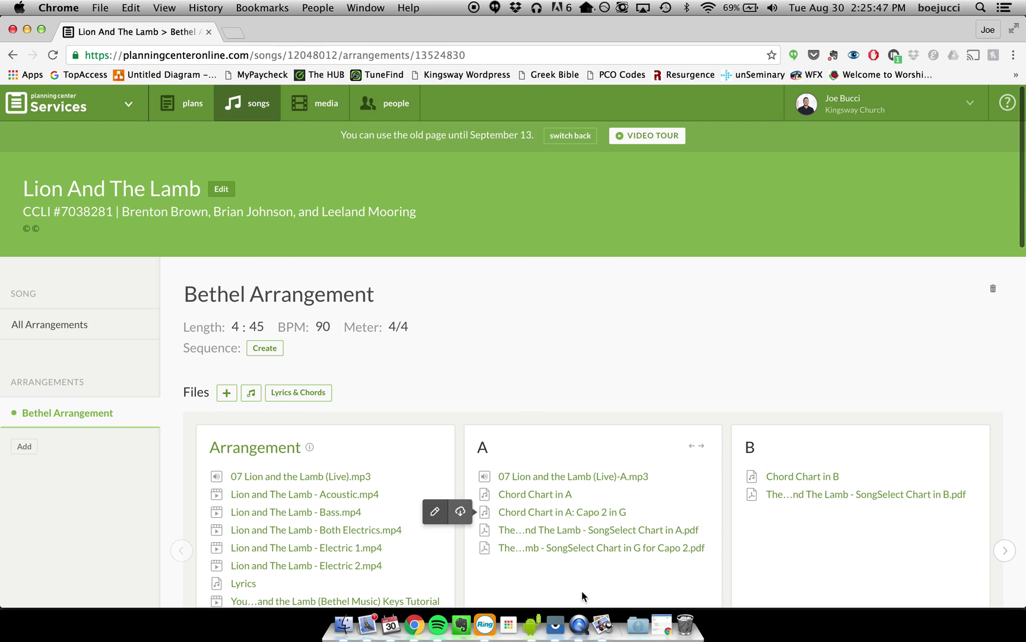
pyautogui.click(556, 624)
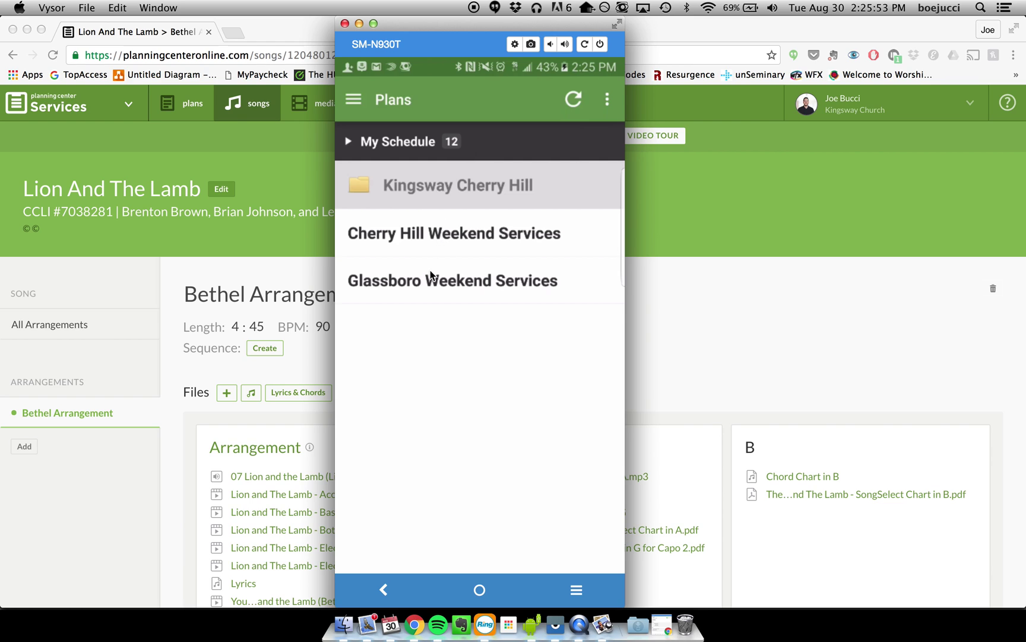
# Step: On the phone, open the September 4, 2016 Cherry Hill plan and browse Raised To Life's files
pyautogui.click(445, 238)
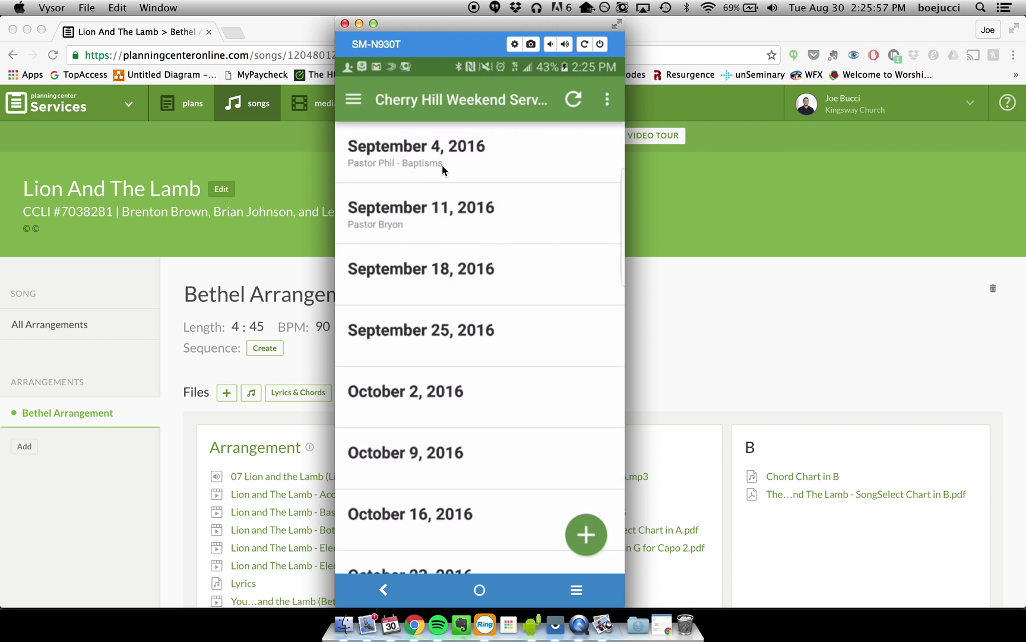
pyautogui.click(458, 148)
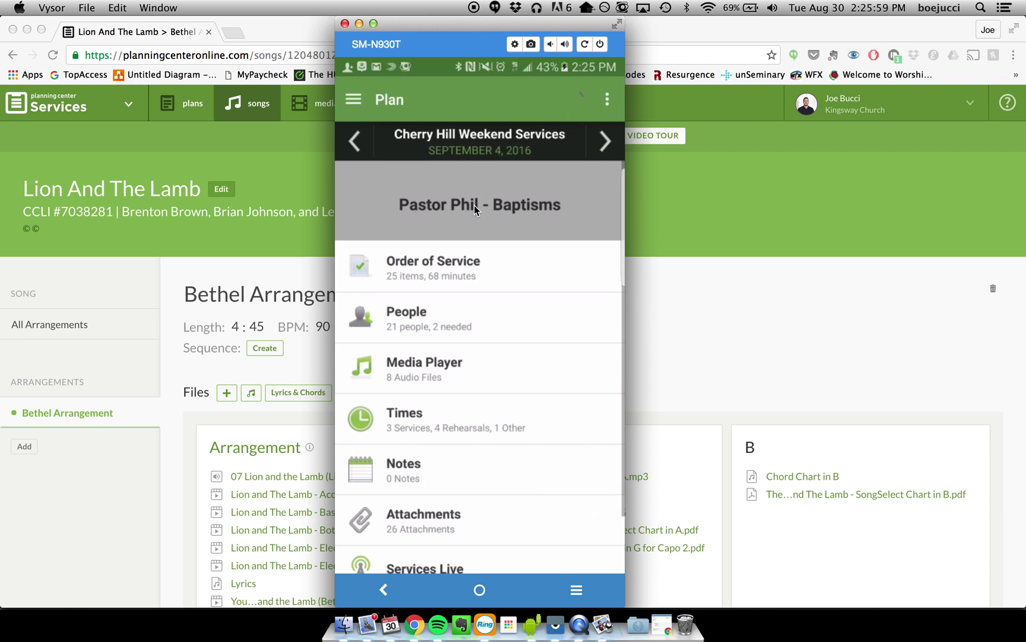
pyautogui.click(473, 280)
pyautogui.scroll(-5, 500, 434)
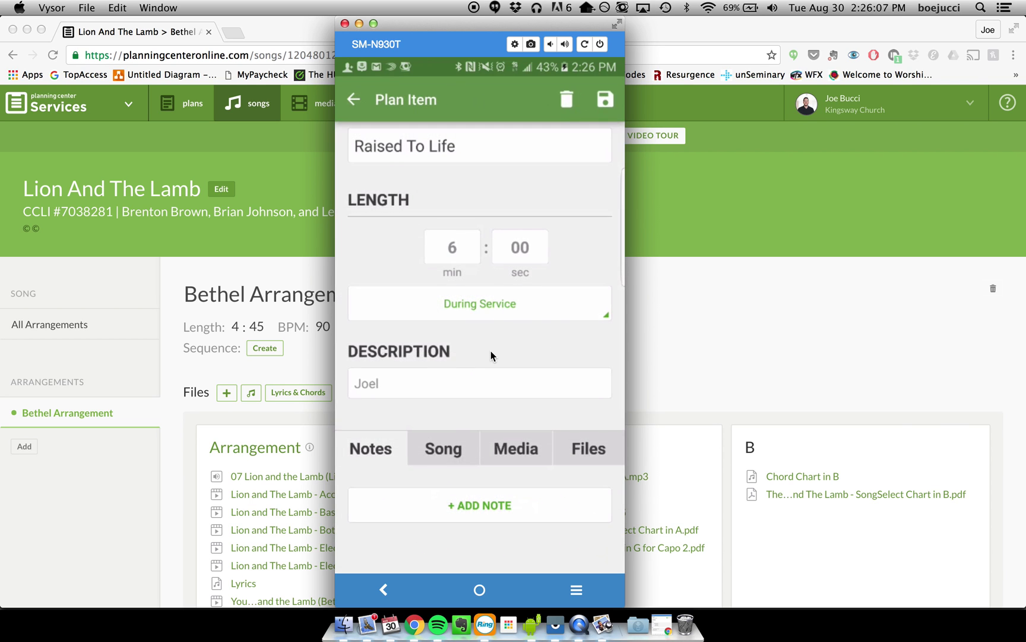
pyautogui.click(520, 447)
pyautogui.click(584, 450)
pyautogui.scroll(-5, 540, 436)
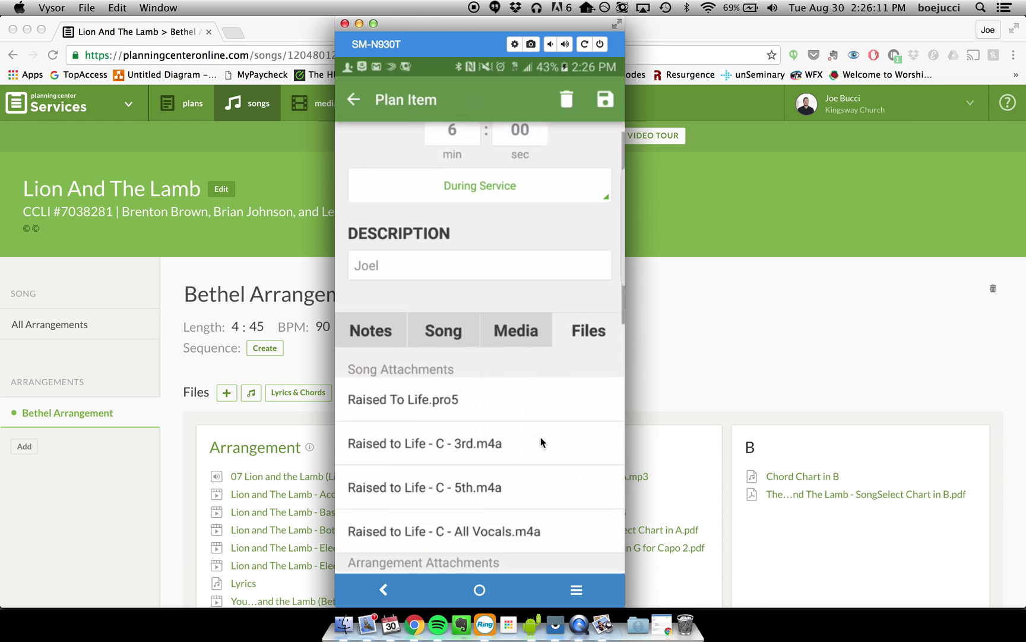
pyautogui.scroll(-3, 526, 436)
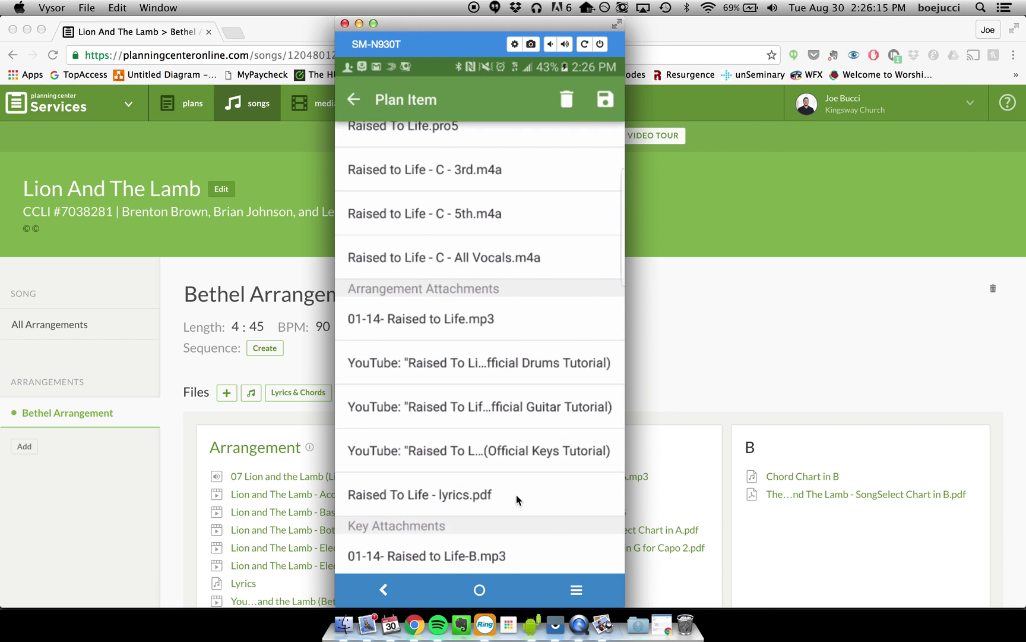
pyautogui.scroll(-2, 516, 511)
pyautogui.scroll(8, 517, 428)
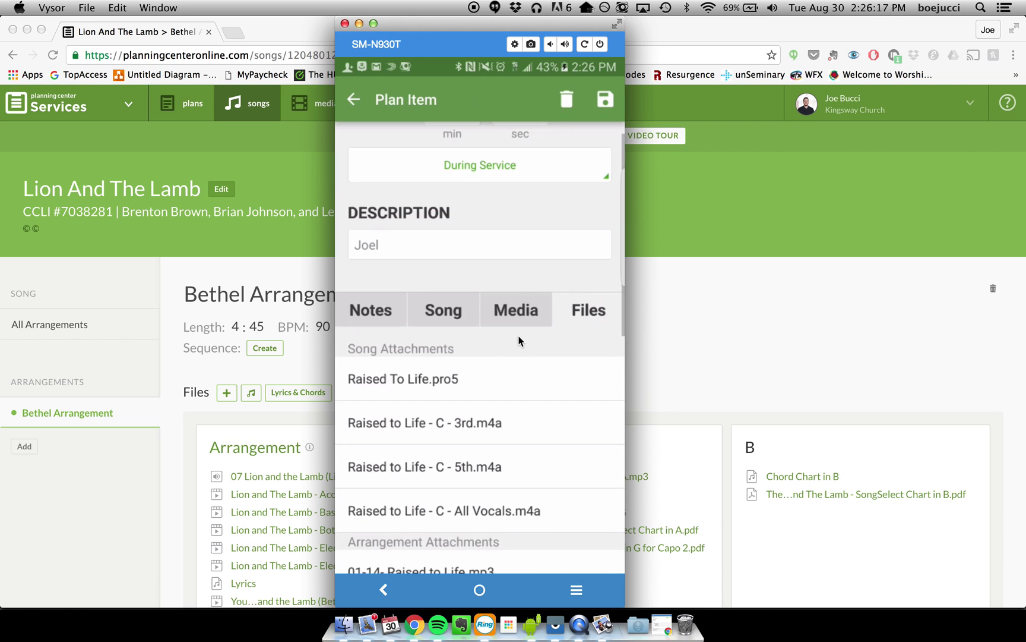
# Step: Back out to the plan overview and open its Attachments list
pyautogui.click(354, 101)
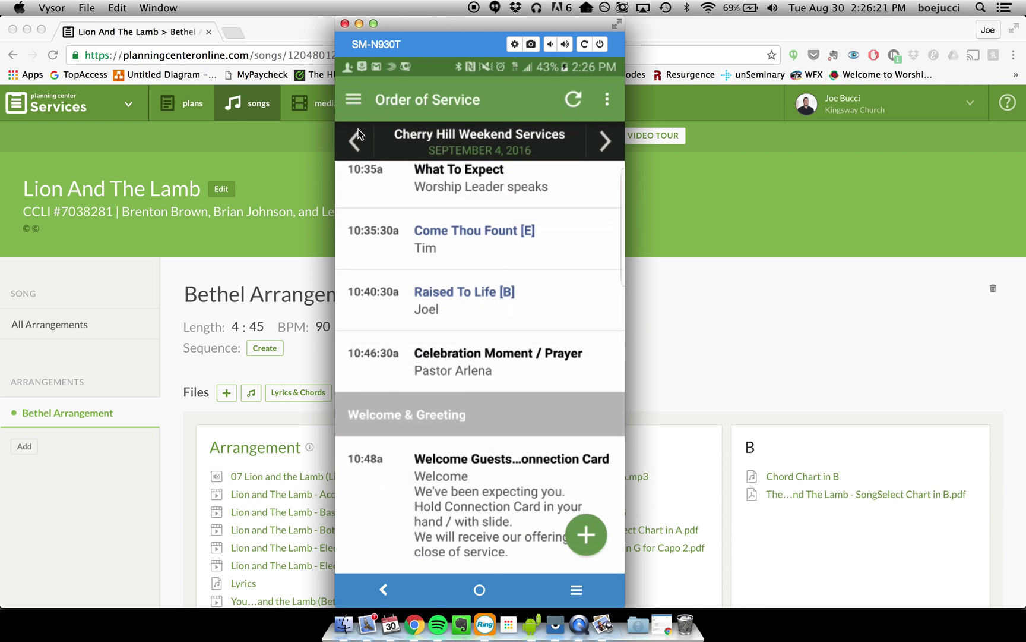
pyautogui.click(387, 586)
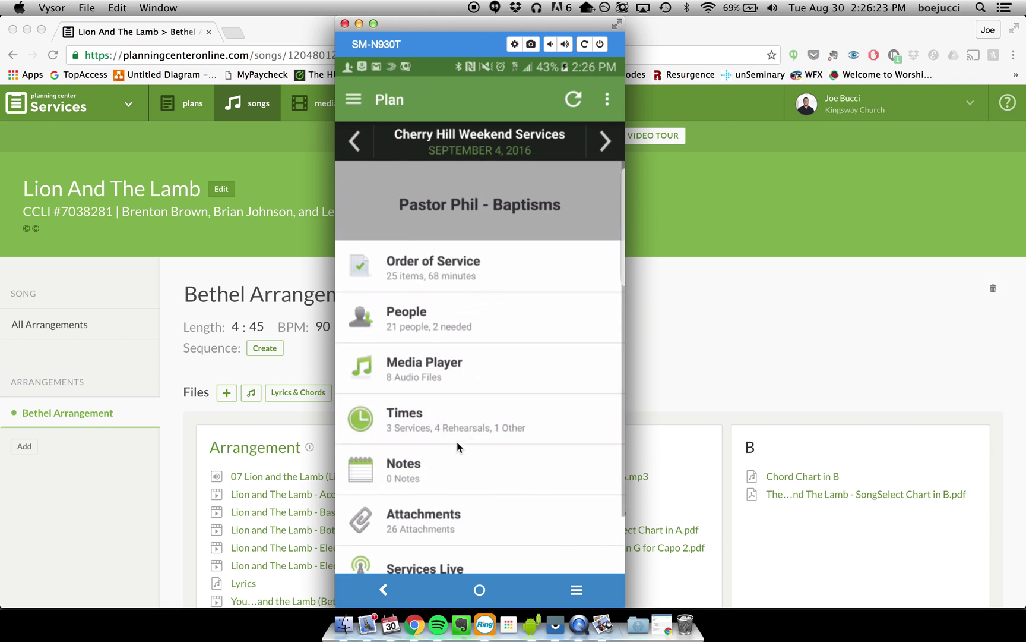
pyautogui.scroll(-2, 520, 307)
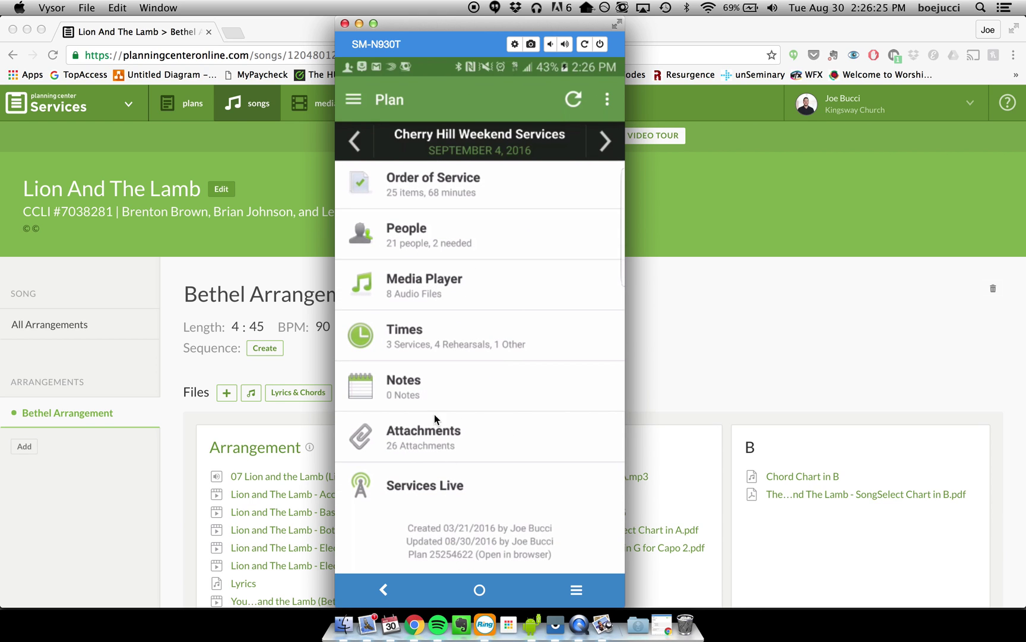
pyautogui.click(435, 434)
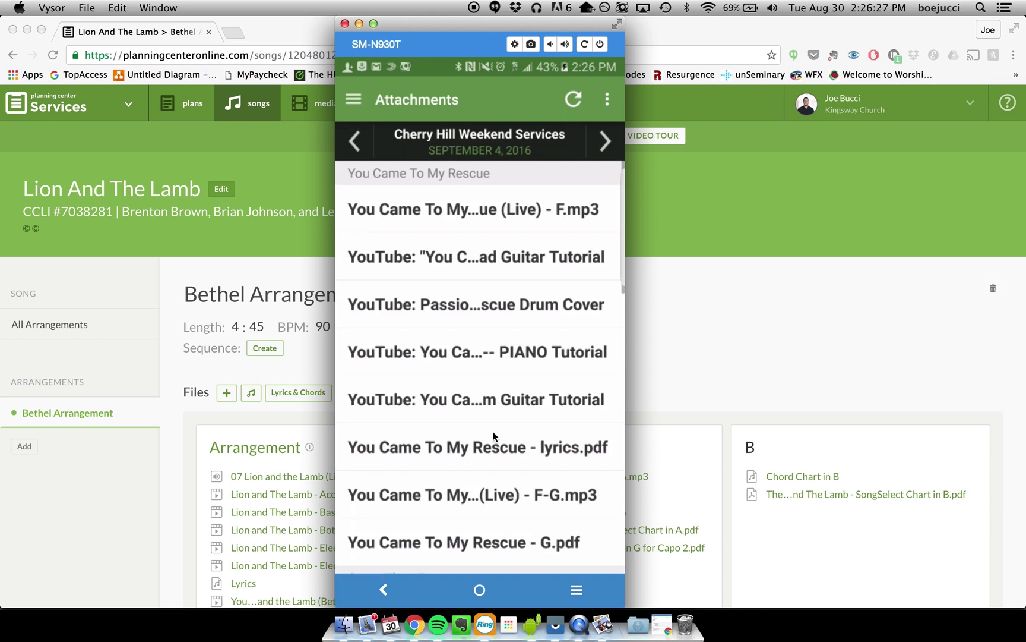
# Step: Scroll through each song's attachments, then return to the plan overview
pyautogui.scroll(-1, 517, 367)
pyautogui.scroll(-5, 486, 366)
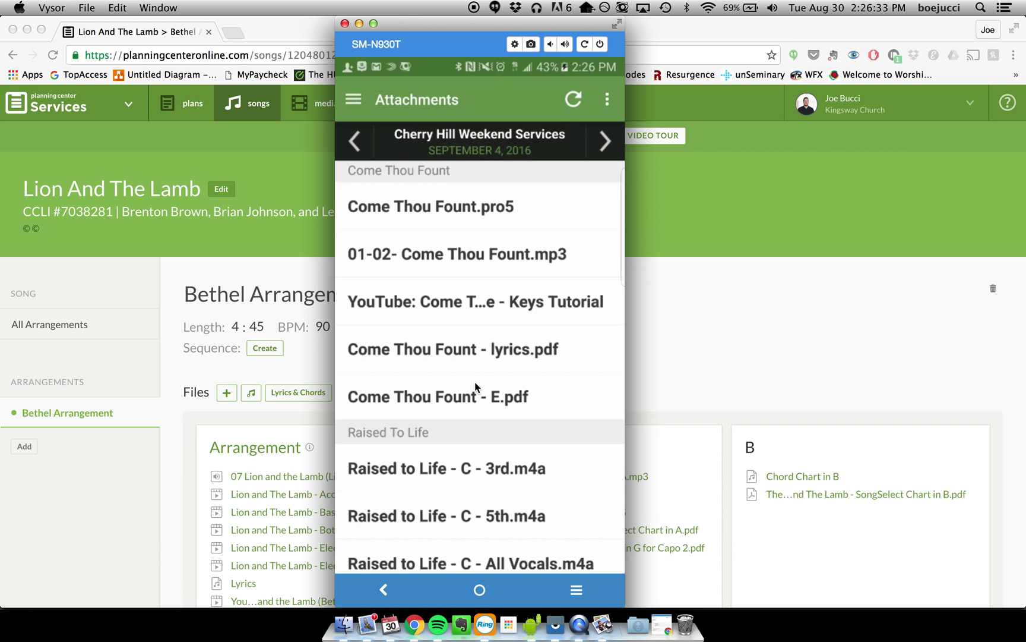
pyautogui.scroll(-6, 475, 386)
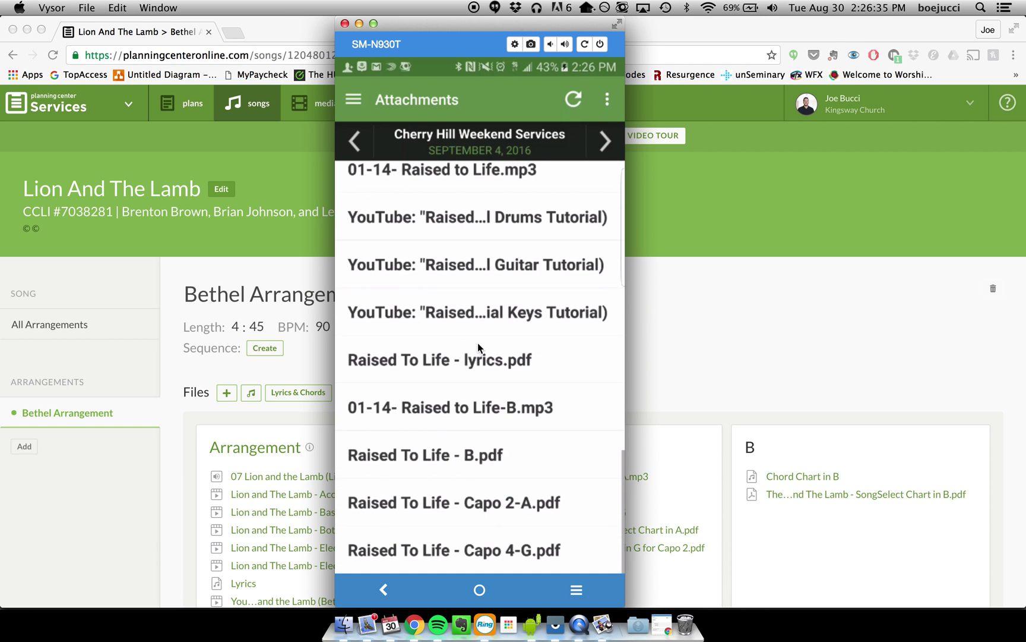
pyautogui.scroll(8, 466, 494)
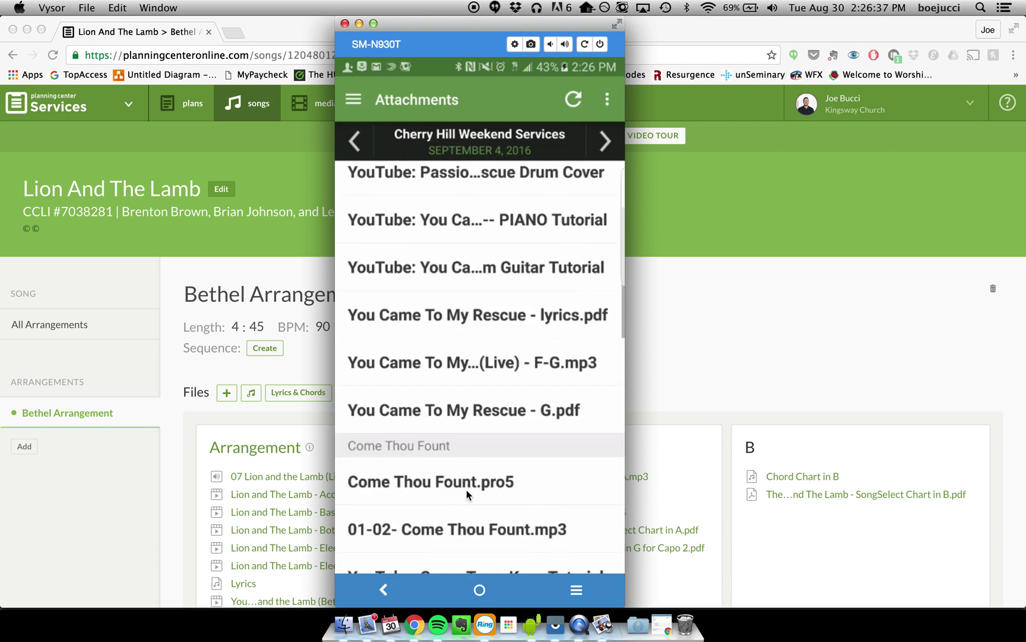
pyautogui.scroll(3, 466, 490)
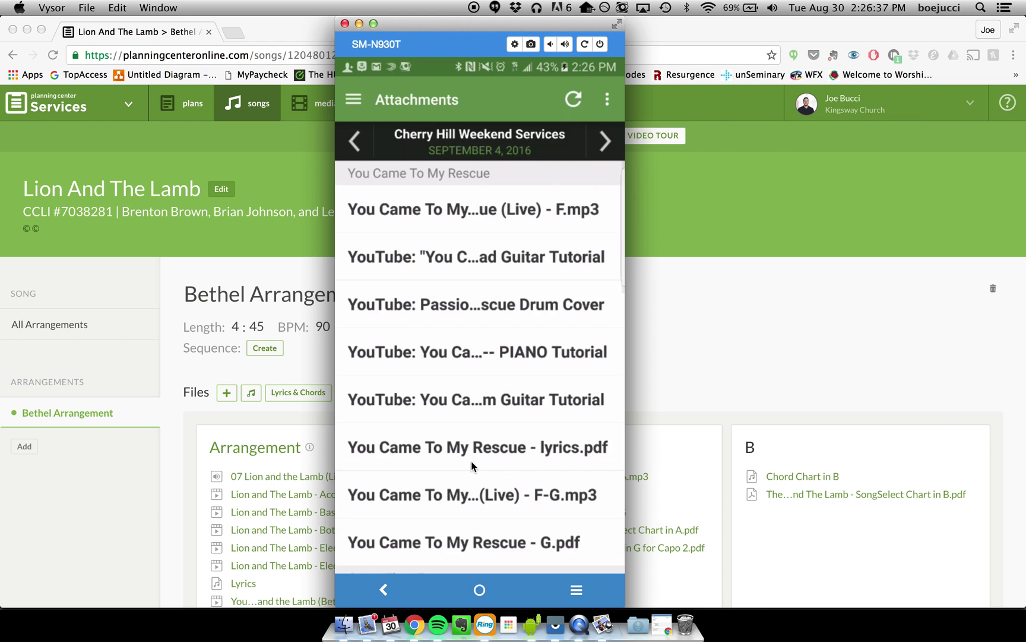
pyautogui.click(383, 591)
# Step: View the You Came To My Rescue item in Order of Service, then open the side menu
pyautogui.click(487, 266)
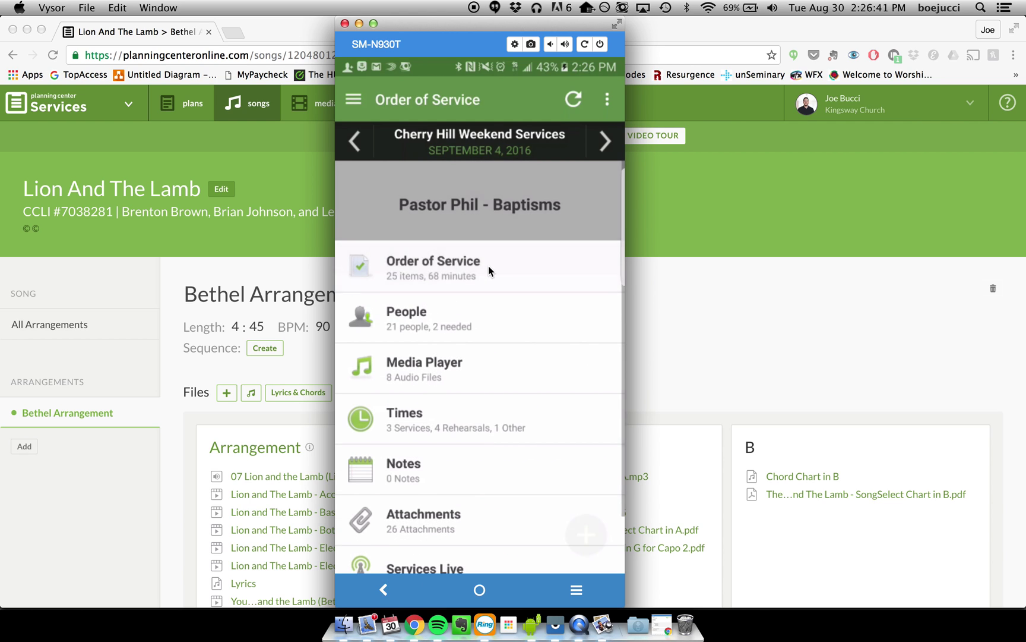
pyautogui.click(494, 423)
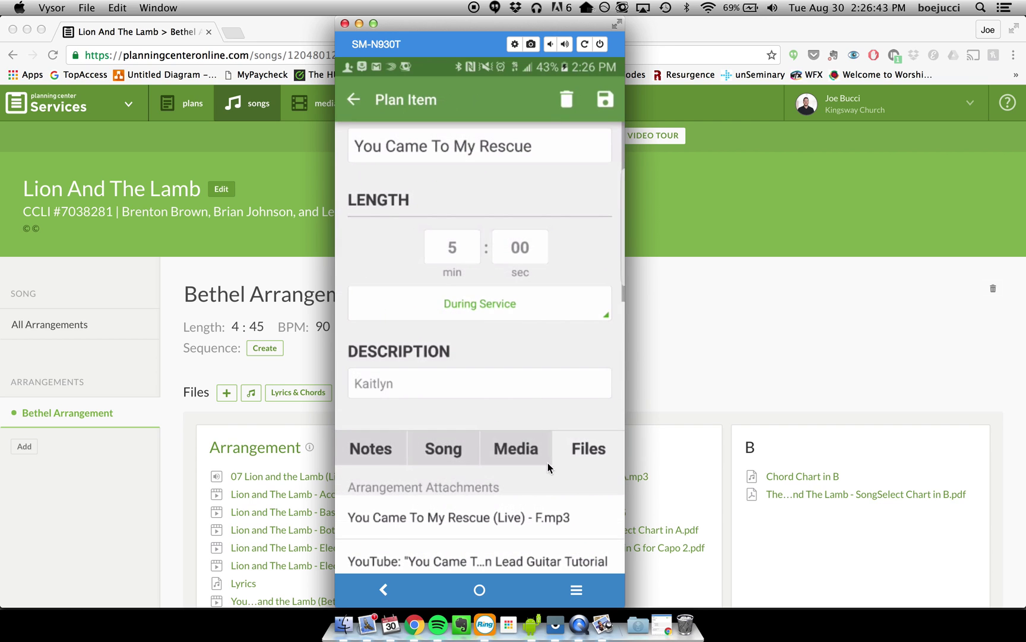
pyautogui.scroll(-5, 530, 543)
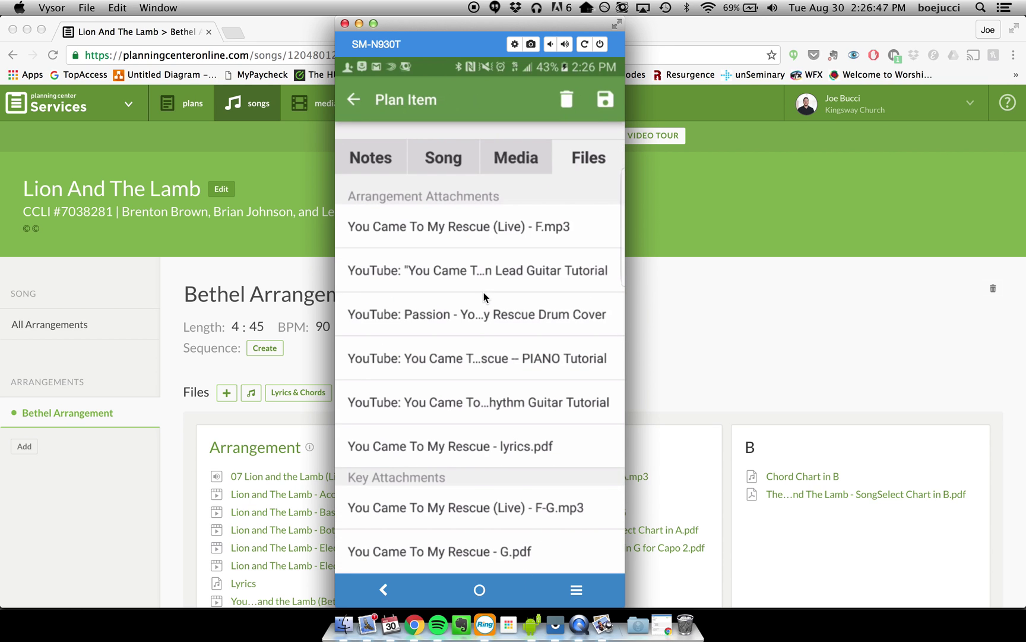
pyautogui.scroll(5, 466, 238)
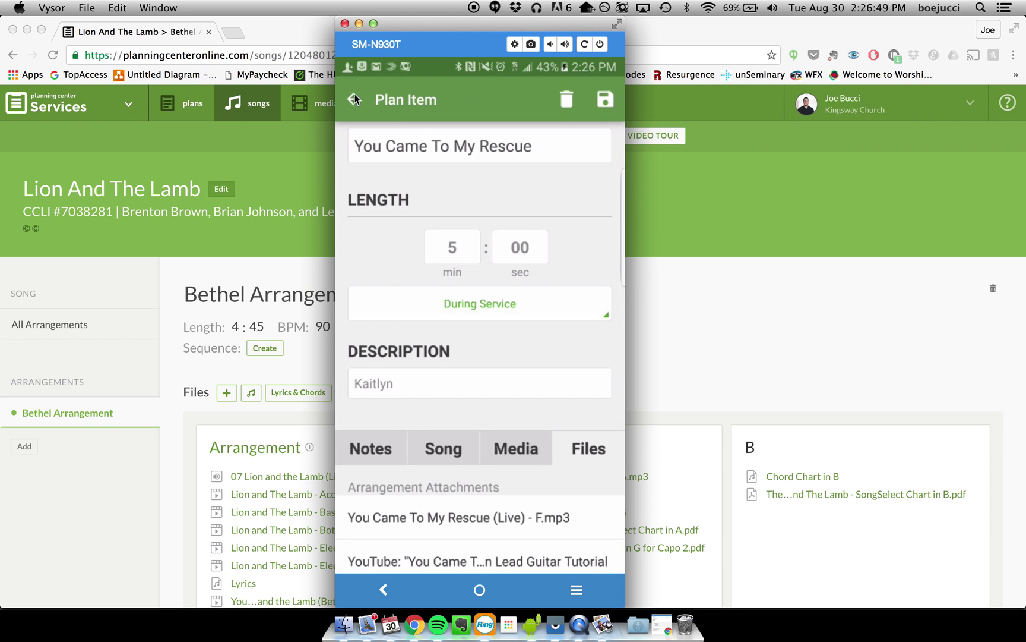
pyautogui.click(353, 99)
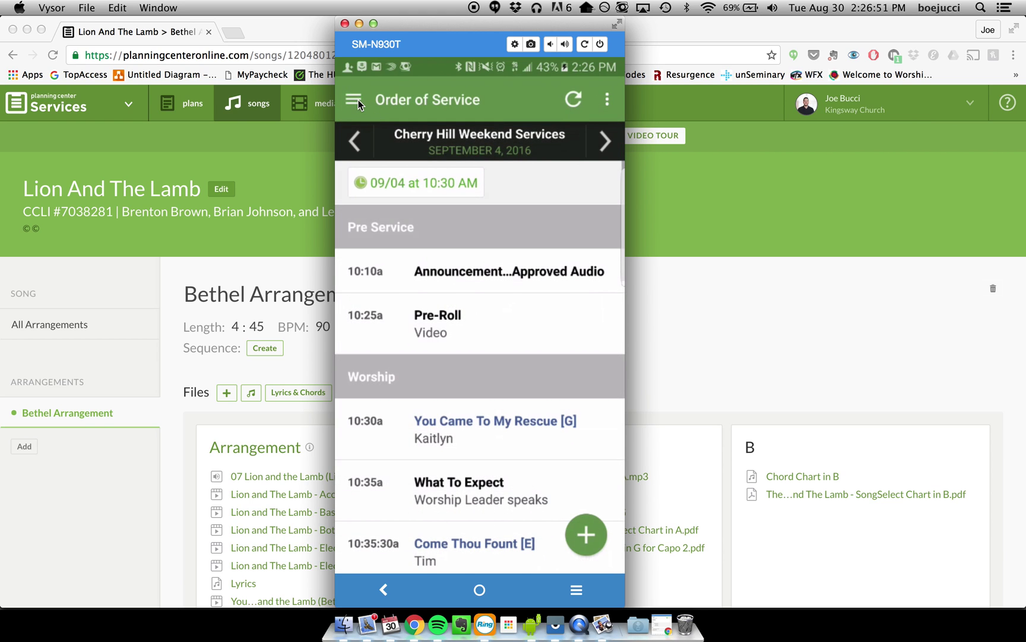
pyautogui.click(354, 99)
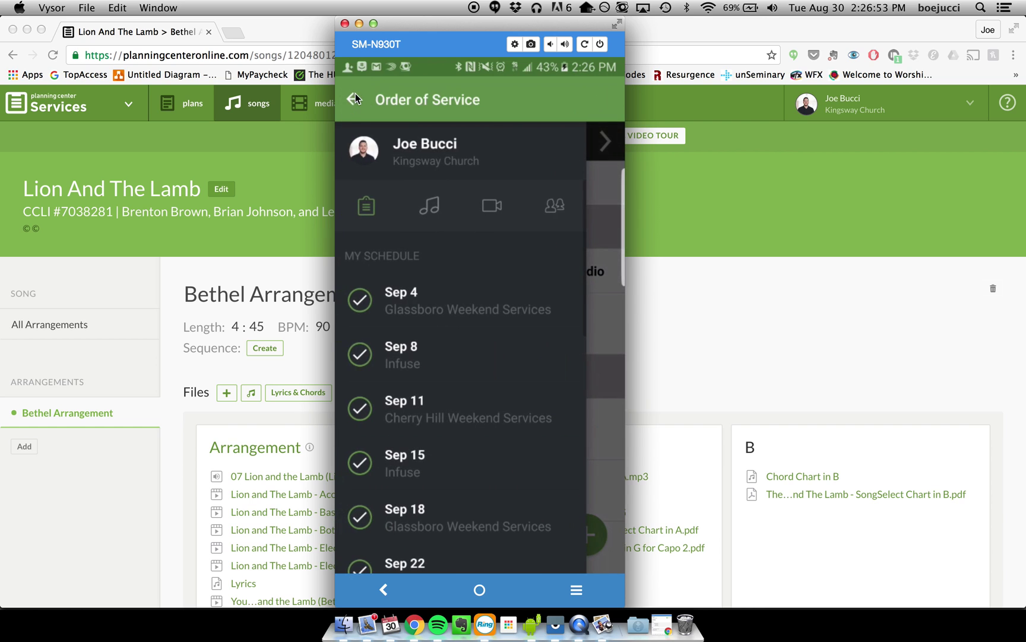
# Step: Open the Songs library on the phone and scroll down to Lion And The Lamb in the L section
pyautogui.click(429, 209)
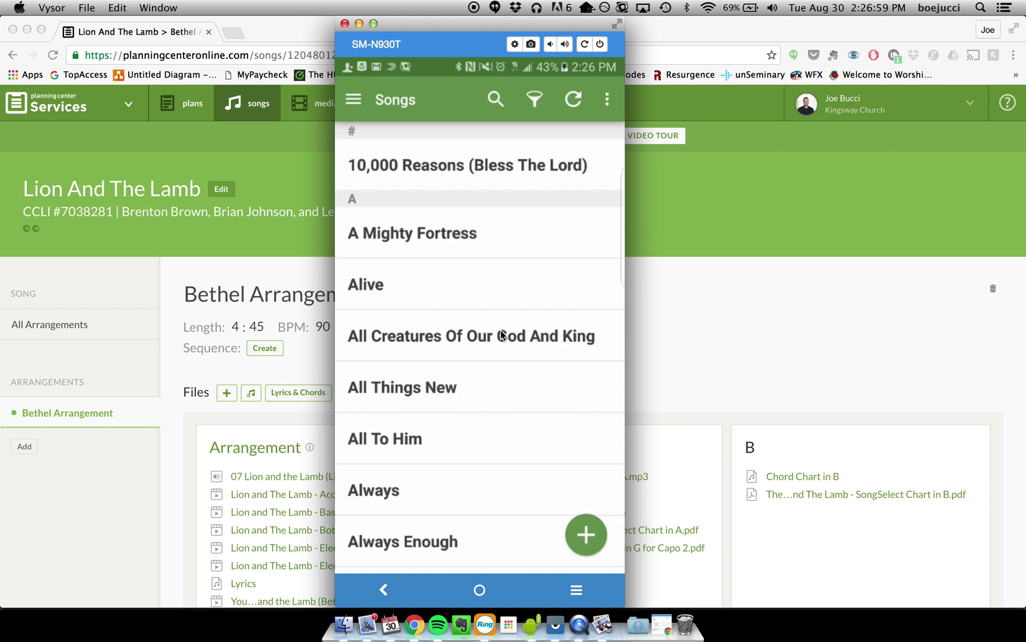
pyautogui.scroll(-5, 500, 334)
pyautogui.scroll(-15, 492, 401)
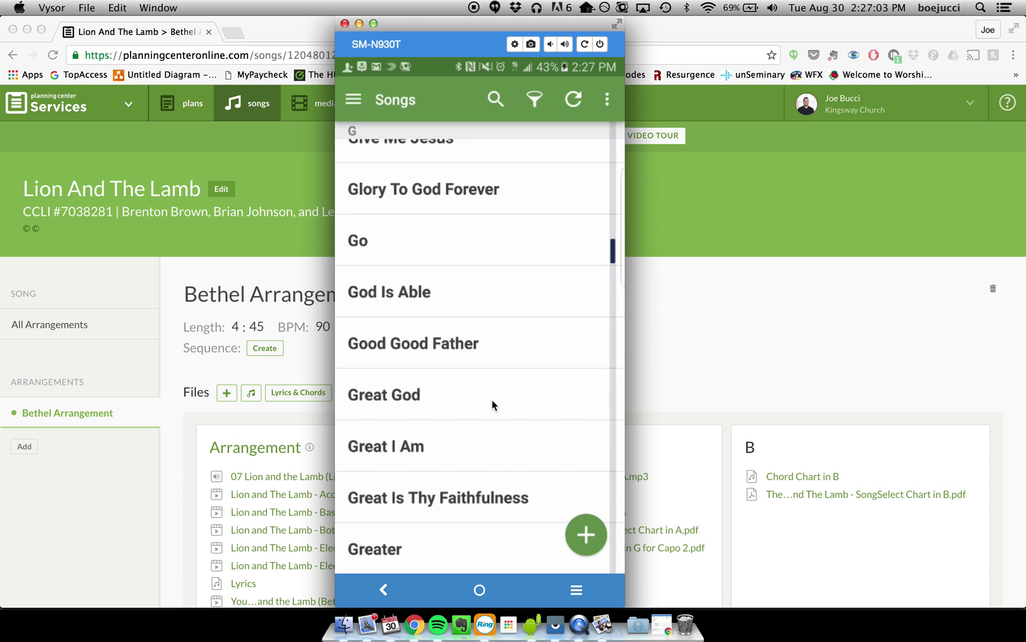
pyautogui.scroll(-10, 492, 400)
pyautogui.scroll(-8, 492, 401)
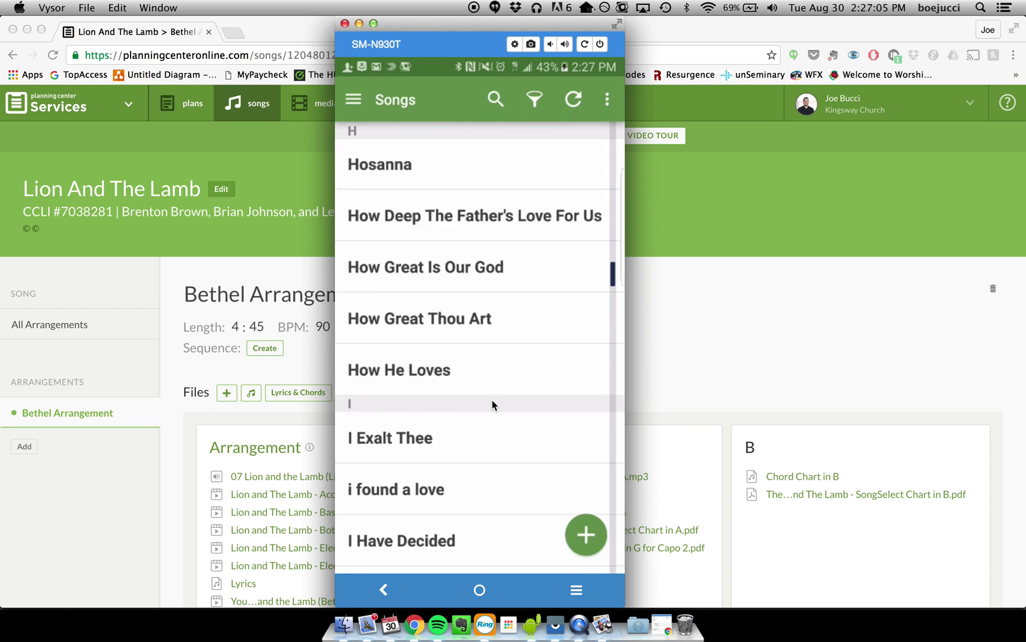
pyautogui.scroll(-5, 493, 358)
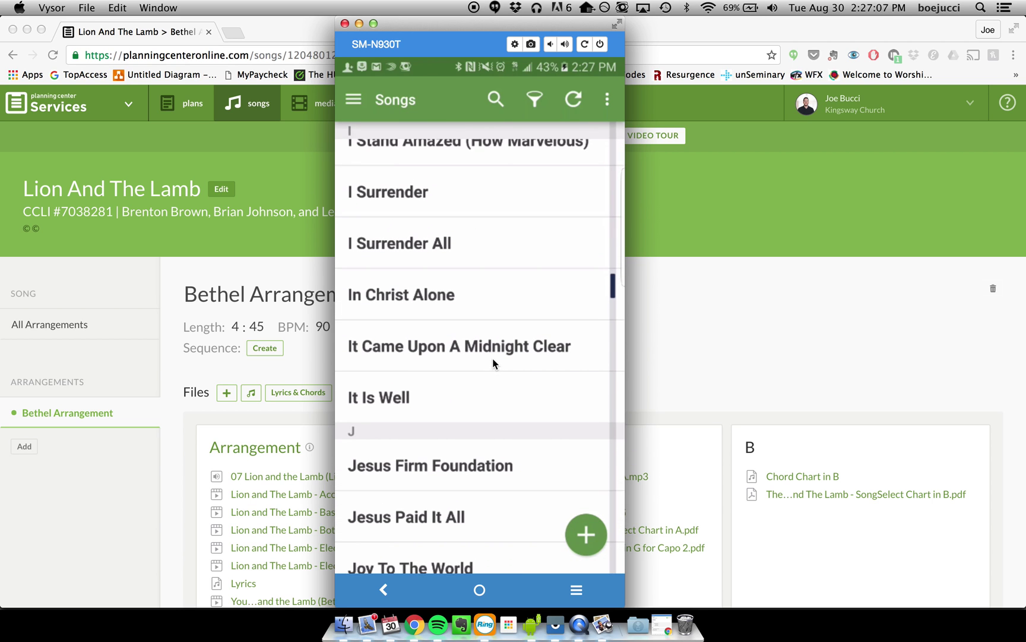
pyautogui.scroll(-6, 492, 358)
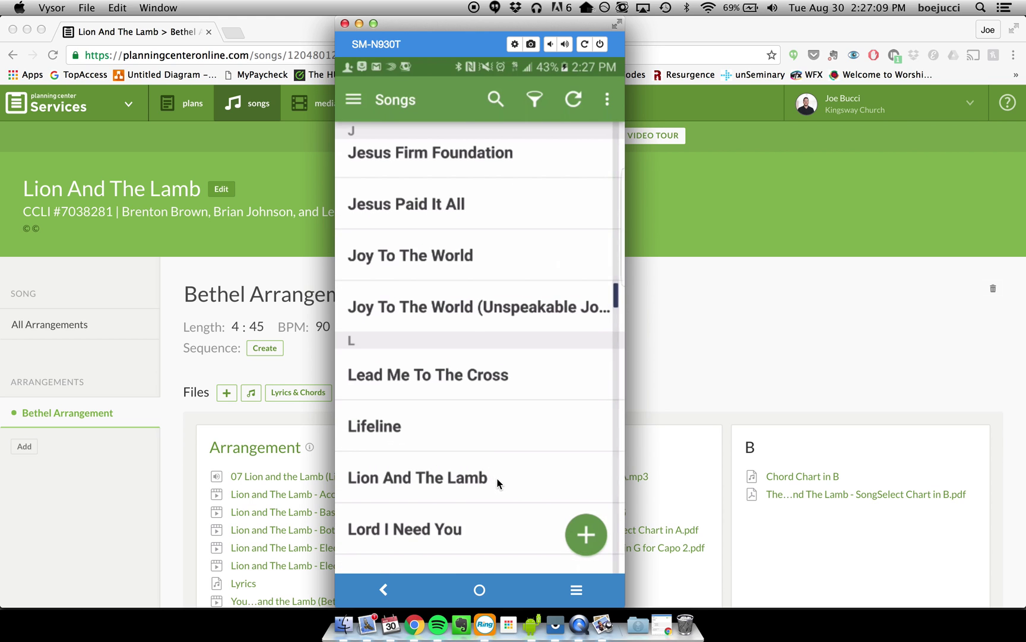
# Step: Open Lion And The Lamb's Bethel Arrangement and show its Files
pyautogui.click(502, 483)
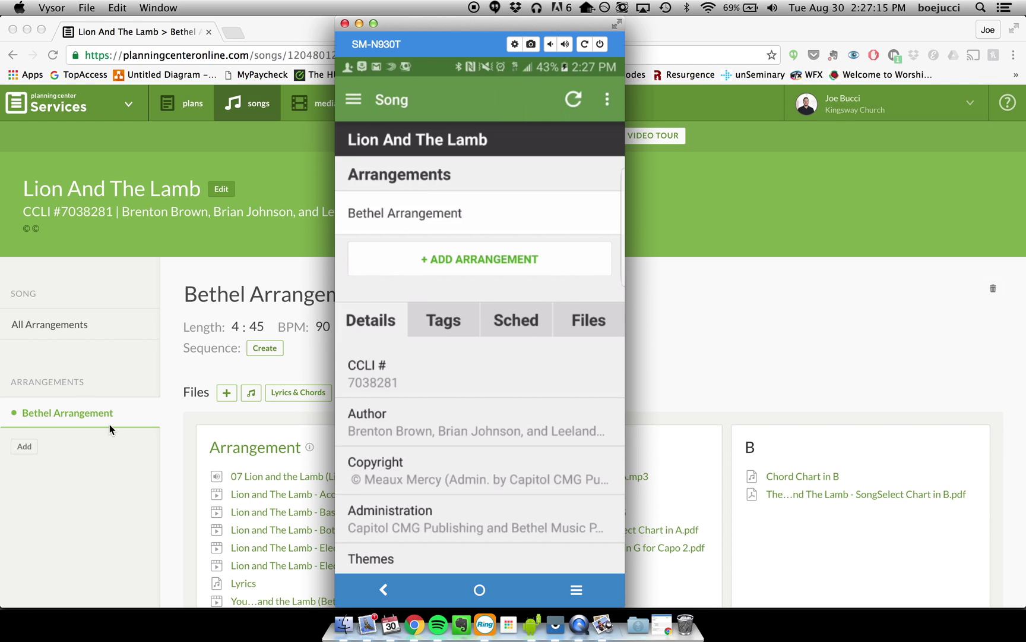
pyautogui.click(431, 208)
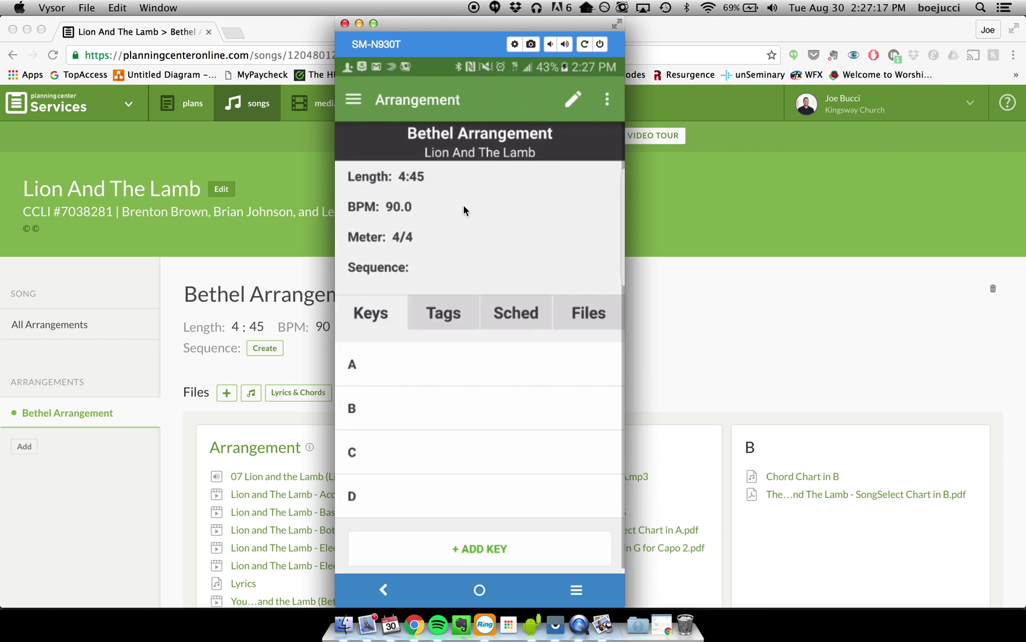
pyautogui.click(588, 312)
# Step: Browse the Bethel Arrangement attachments by key, from A down to the [D] section
pyautogui.scroll(-5, 558, 428)
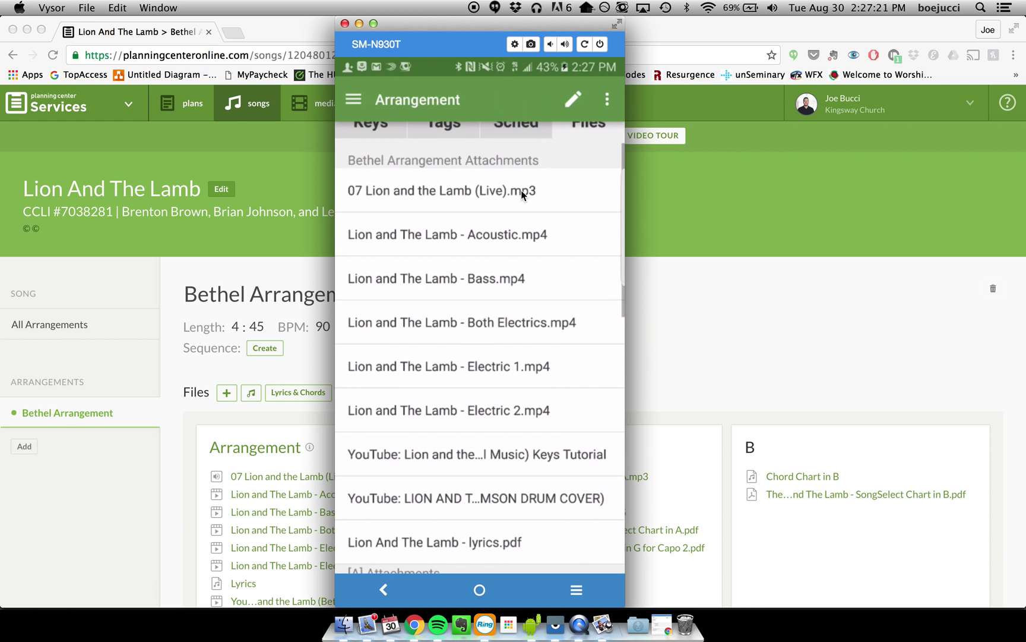
pyautogui.scroll(-3, 509, 475)
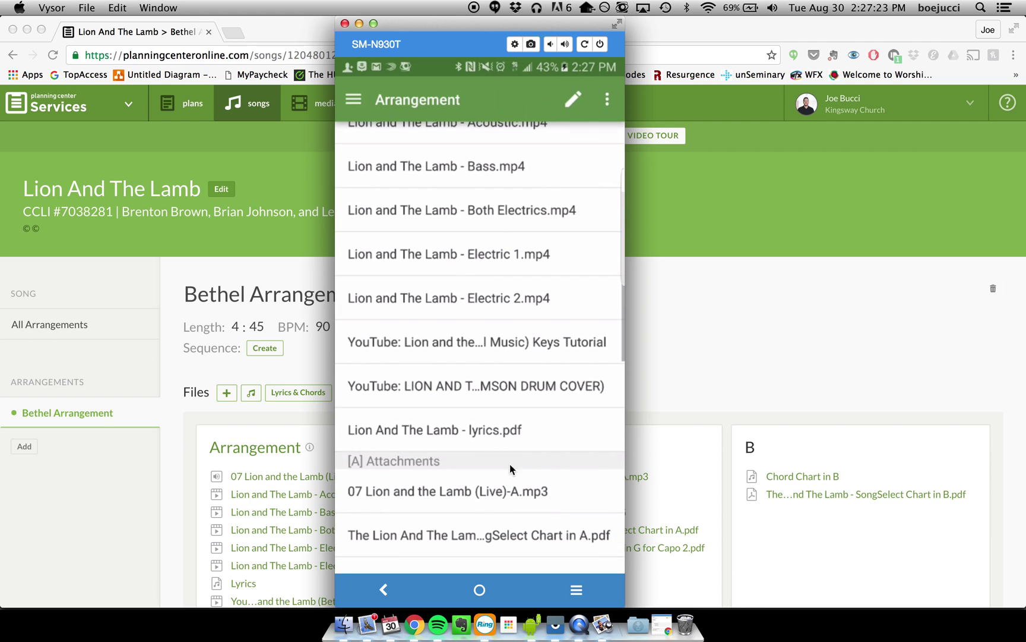
pyautogui.scroll(5, 497, 222)
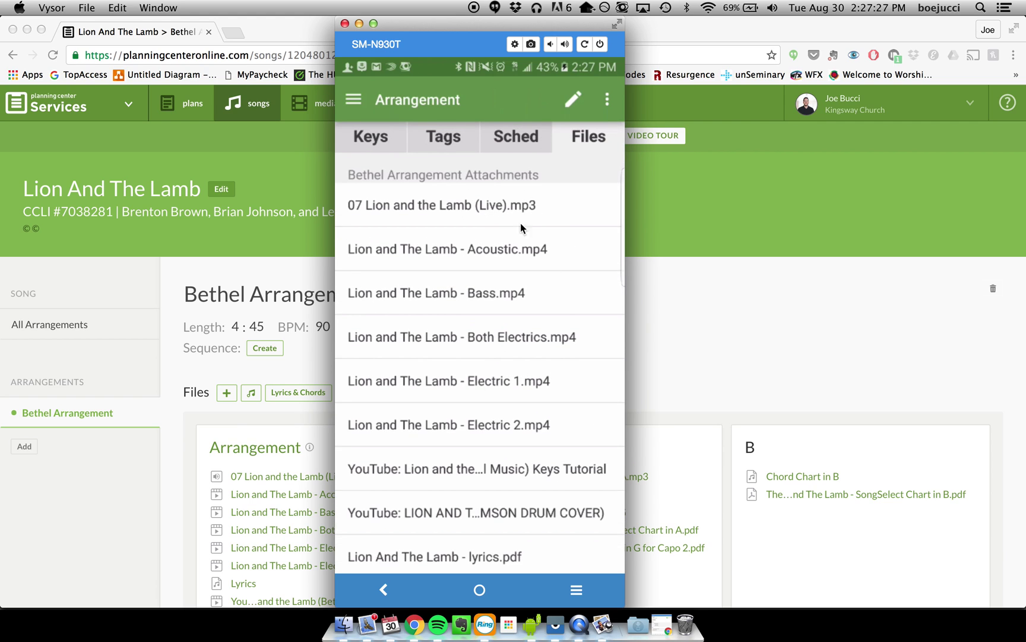
pyautogui.scroll(-8, 513, 330)
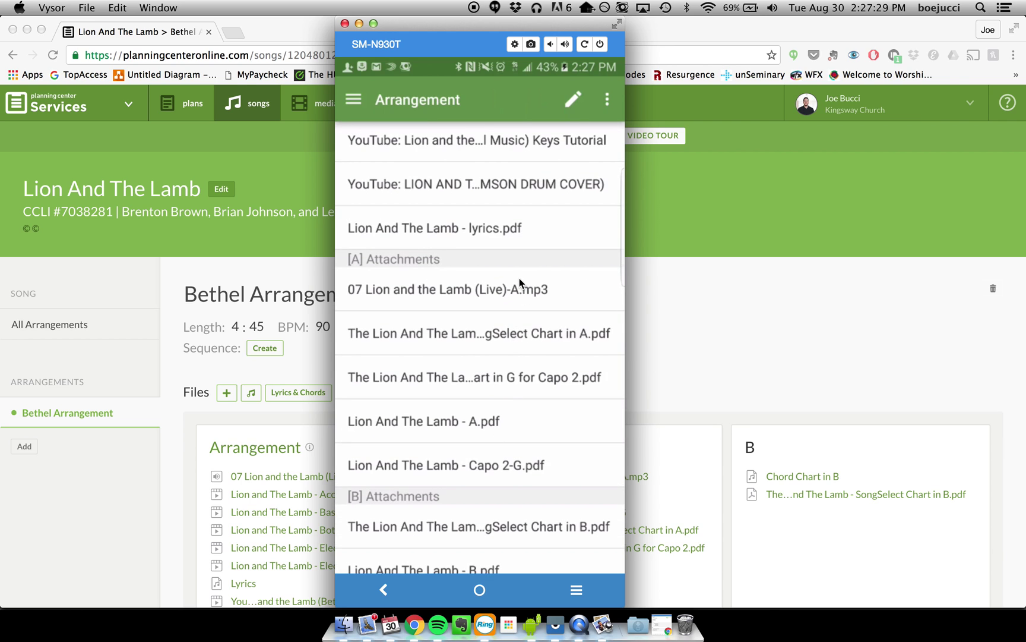
pyautogui.scroll(6, 548, 288)
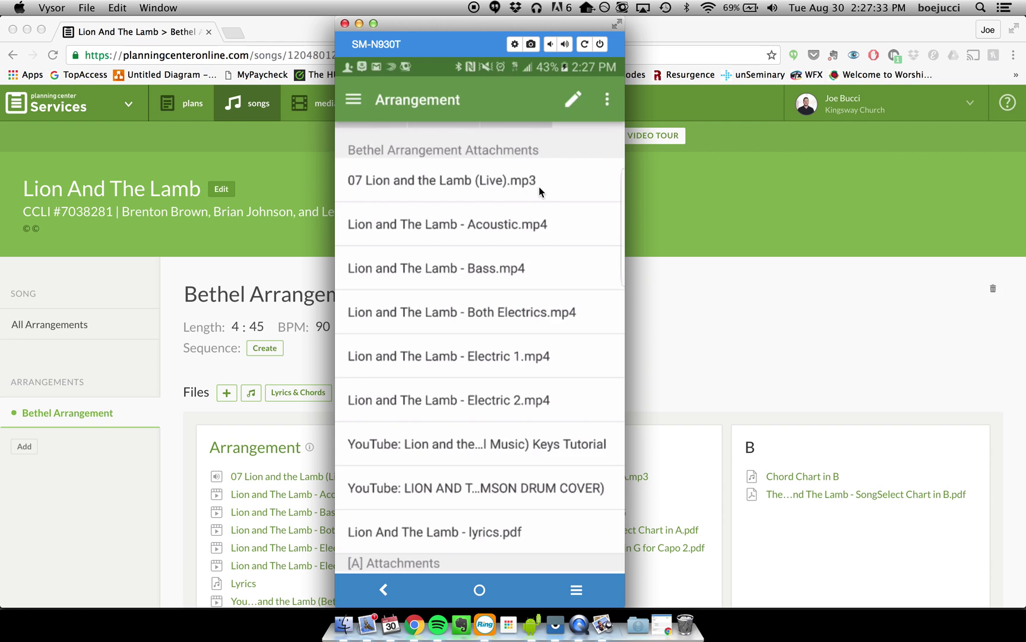
pyautogui.scroll(-4, 544, 385)
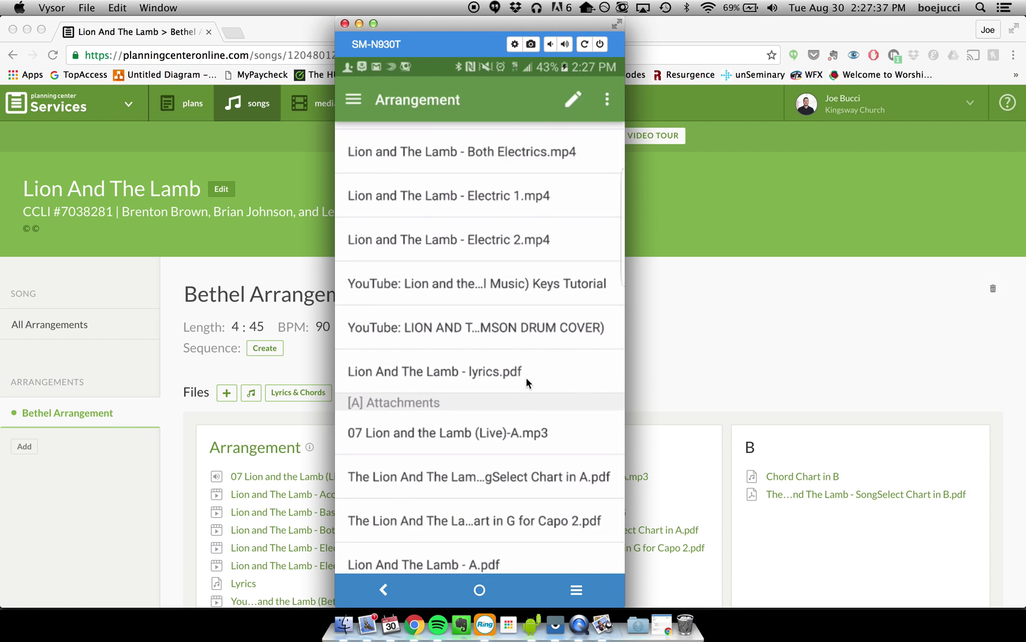
pyautogui.scroll(8, 525, 357)
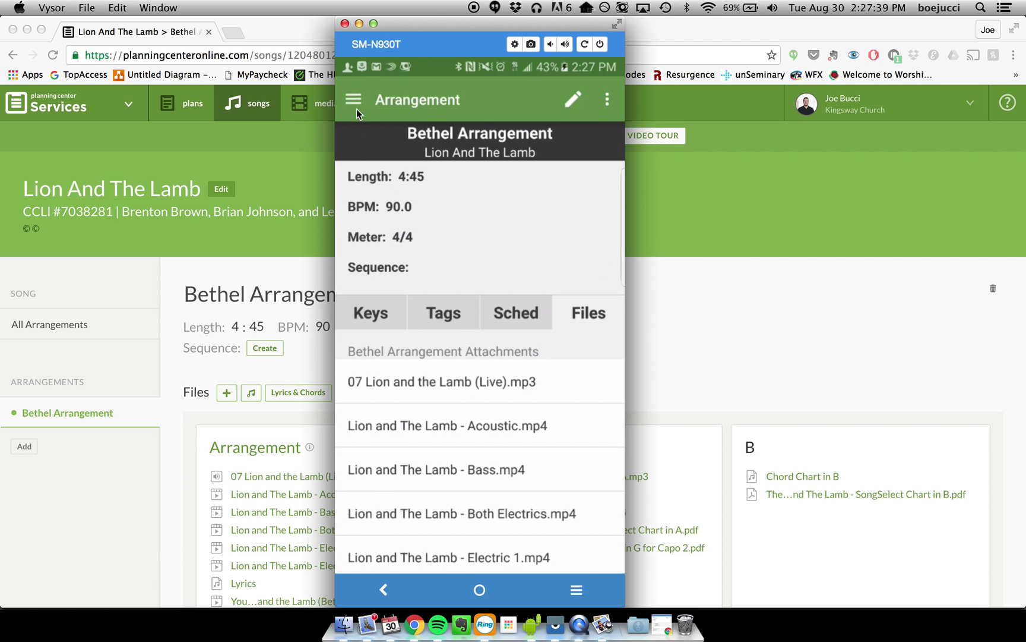
pyautogui.click(354, 99)
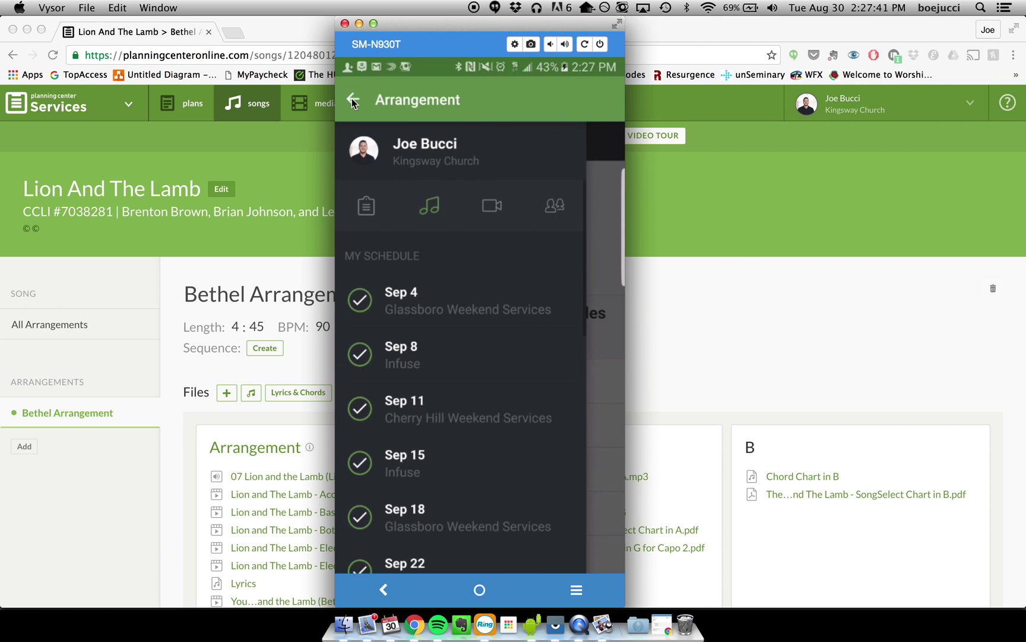
pyautogui.click(353, 99)
pyautogui.scroll(-3, 497, 423)
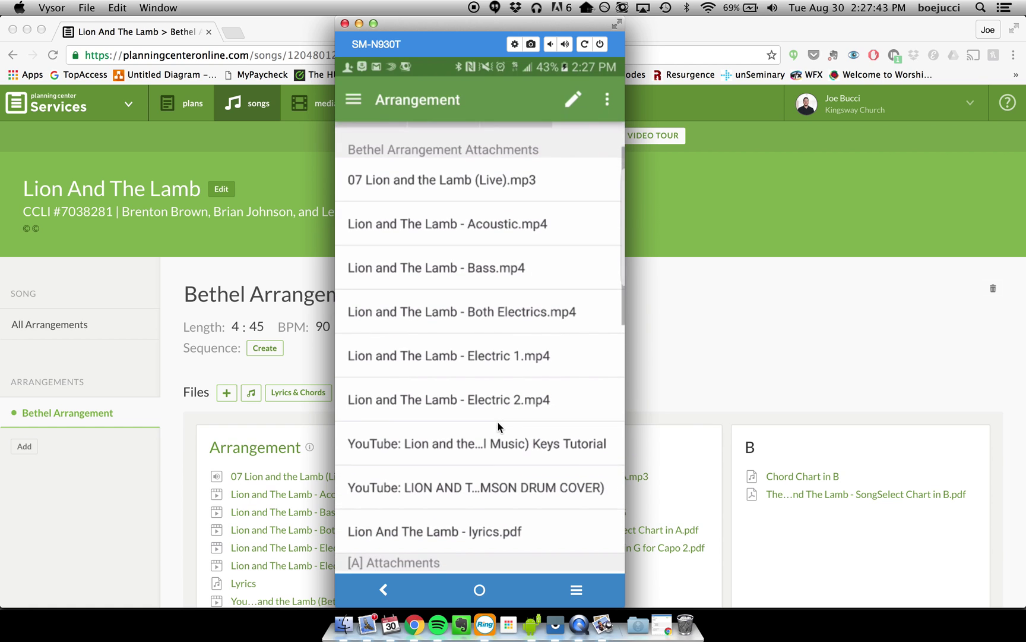
pyautogui.scroll(-10, 495, 463)
pyautogui.scroll(-2, 488, 418)
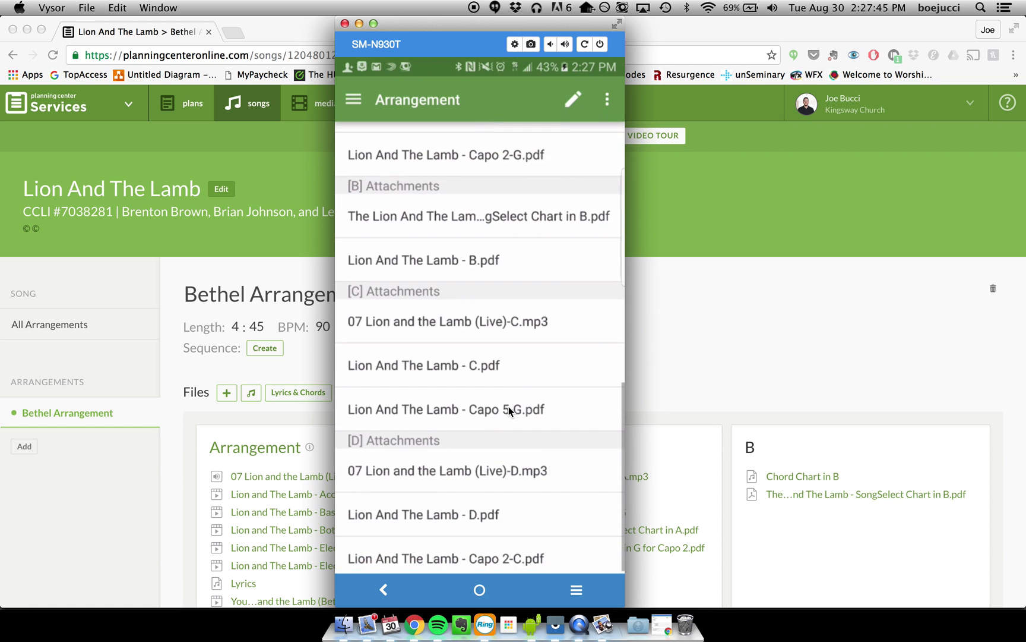